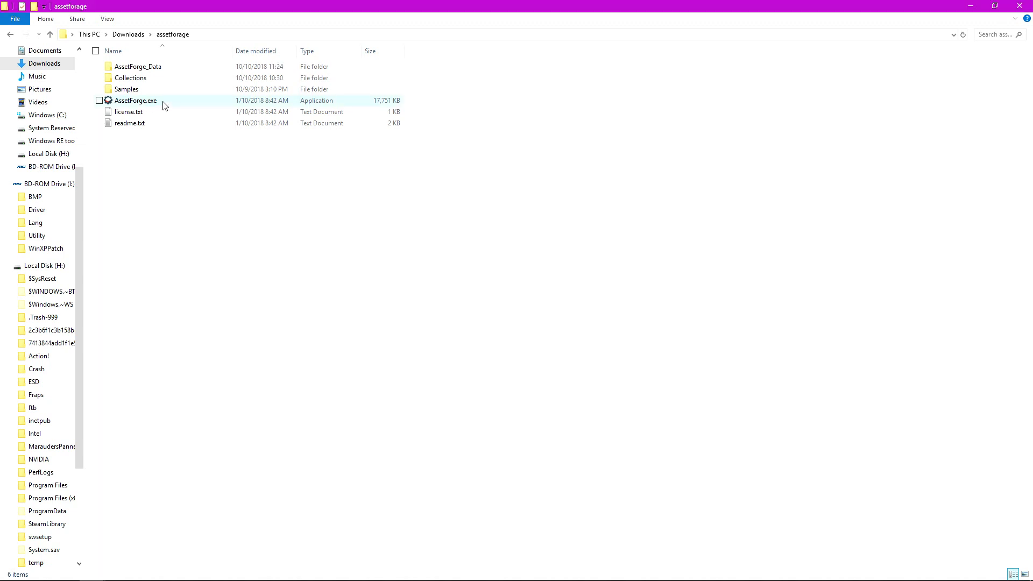
Launch AssetForge.exe from the assetforage folder, maximize its window and dismiss the beta notice
{"action": "left_click", "coordinate": [163, 102]}
{"action": "double_click", "coordinate": [164, 105]}
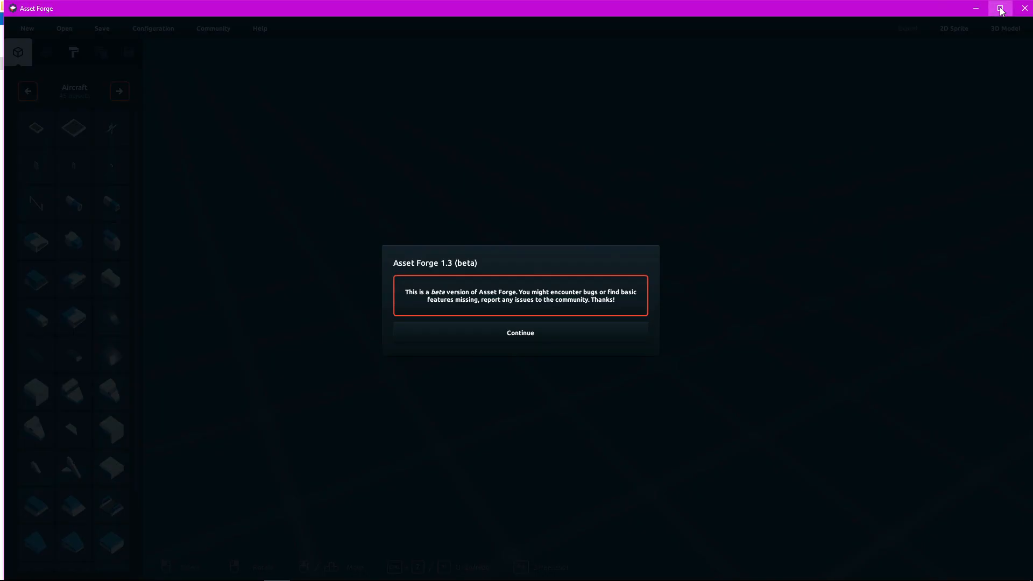
{"action": "left_click", "coordinate": [1000, 9]}
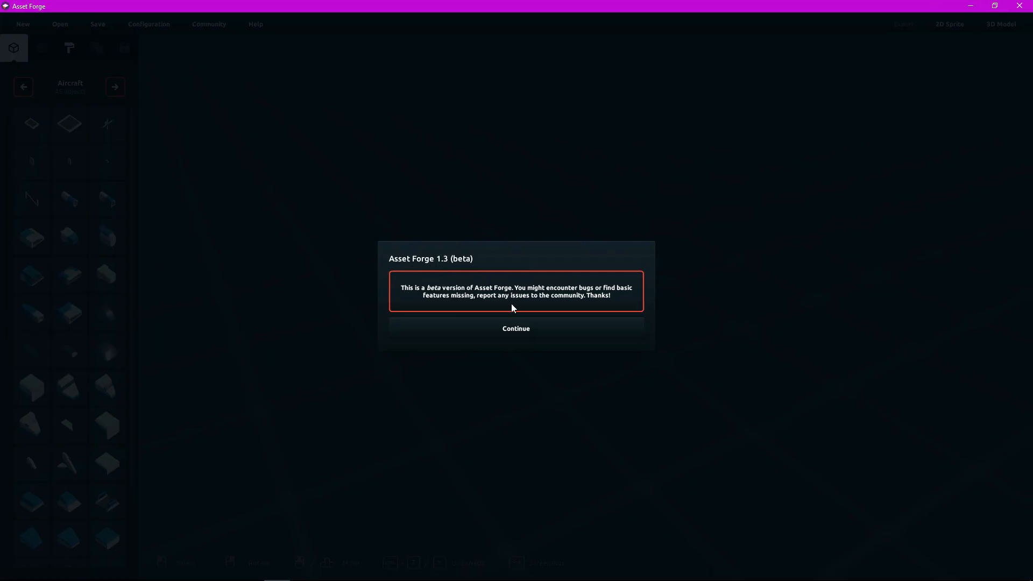
{"action": "left_click", "coordinate": [512, 331]}
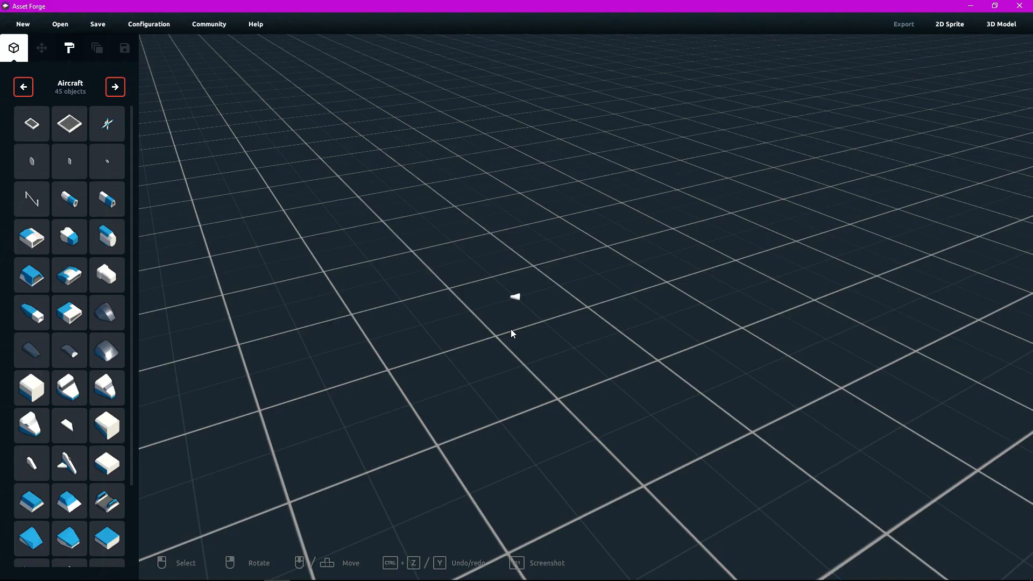
Examine the empty workspace grid from different angles and distances by zooming and orbiting around it
{"action": "scroll", "coordinate": [512, 330], "scroll_direction": "down", "scroll_amount": 5}
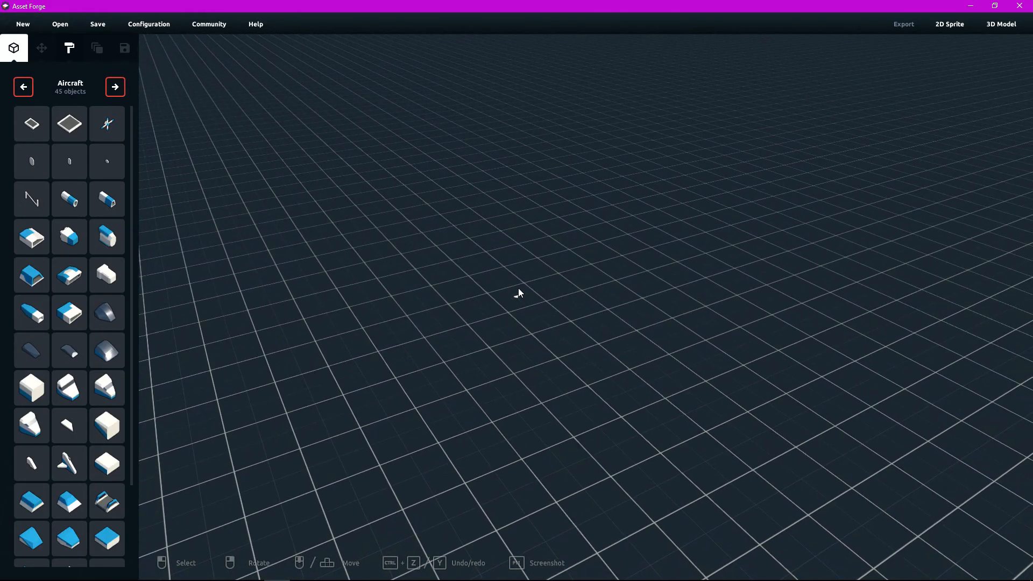
{"action": "right_click_drag", "start_coordinate": [518, 289], "coordinate": [518, 344]}
{"action": "scroll", "coordinate": [518, 302], "scroll_direction": "down", "scroll_amount": 3}
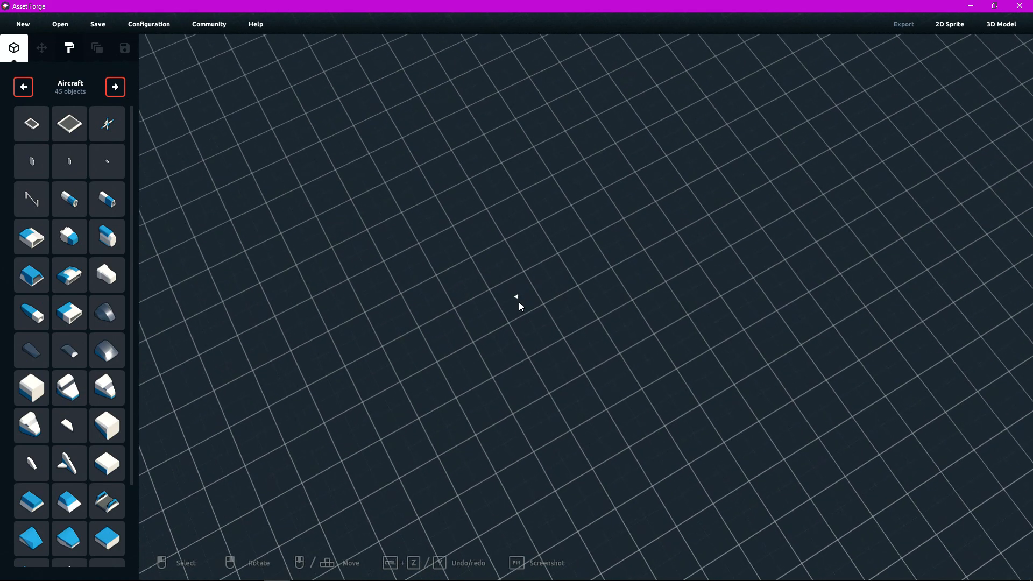
{"action": "scroll", "coordinate": [519, 302], "scroll_direction": "up", "scroll_amount": 5}
{"action": "right_click_drag", "start_coordinate": [553, 296], "coordinate": [864, 217]}
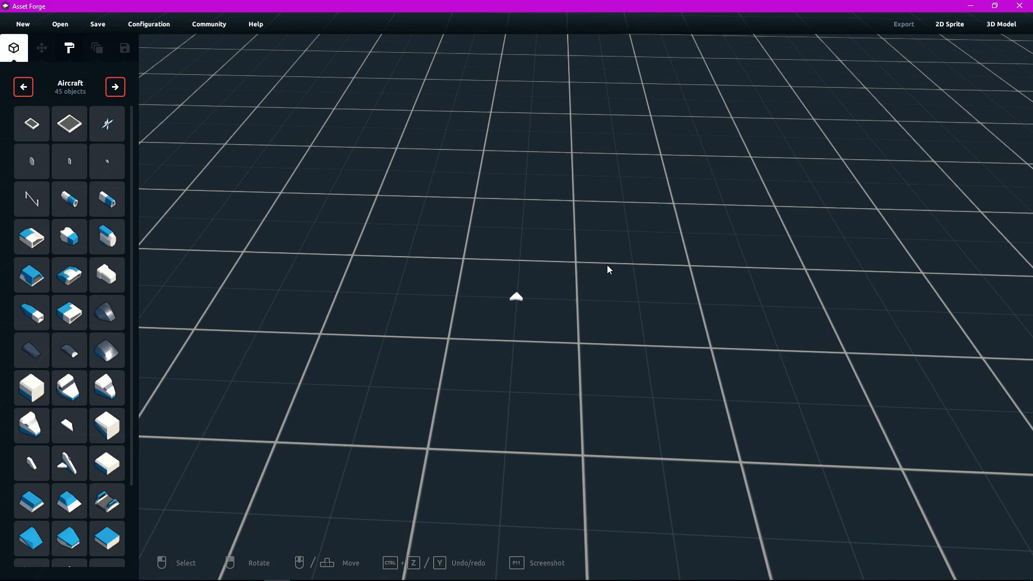
{"action": "right_click_drag", "start_coordinate": [607, 269], "coordinate": [259, 270]}
{"action": "scroll", "coordinate": [248, 239], "scroll_direction": "down", "scroll_amount": 5}
Look around the grid by panning in all four directions and zooming in and out
{"action": "key", "text": "a"}
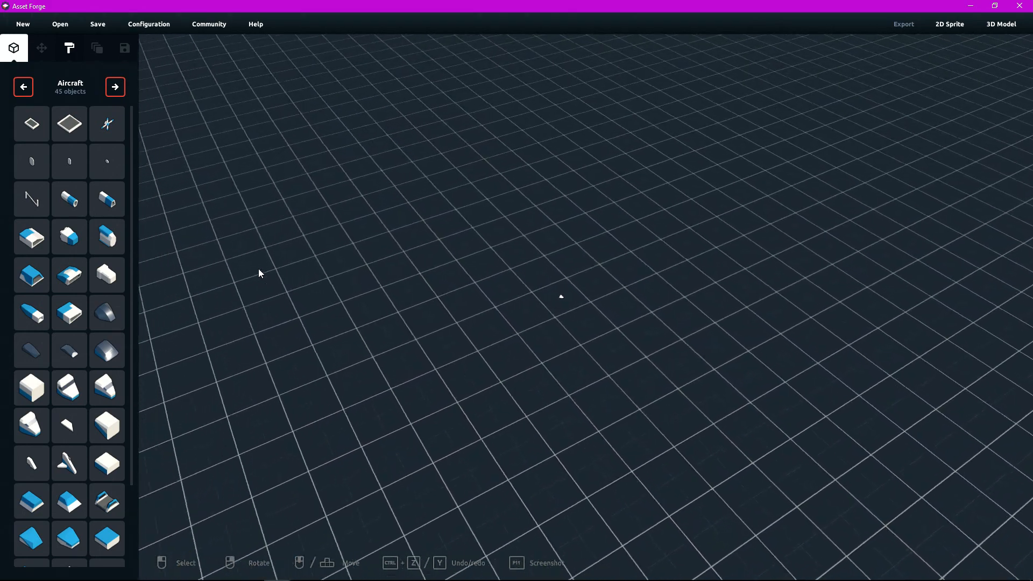
{"action": "key", "text": "w"}
{"action": "key", "text": "d"}
{"action": "key", "text": "s"}
{"action": "key", "text": "a"}
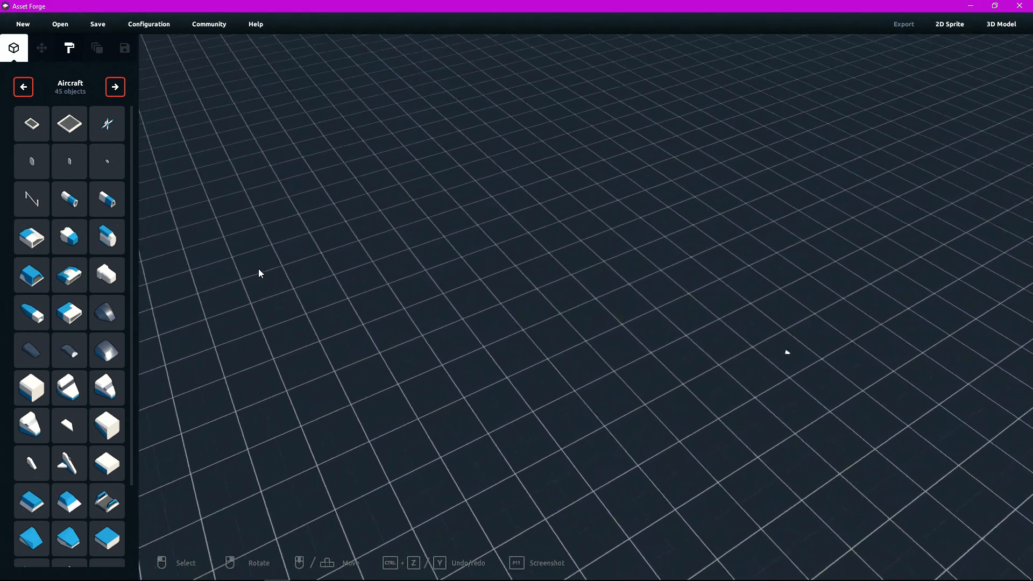
{"action": "key", "text": "w"}
{"action": "key", "text": "d"}
{"action": "key", "text": "s"}
{"action": "key", "text": "a"}
{"action": "scroll", "coordinate": [534, 299], "scroll_direction": "down", "scroll_amount": 2}
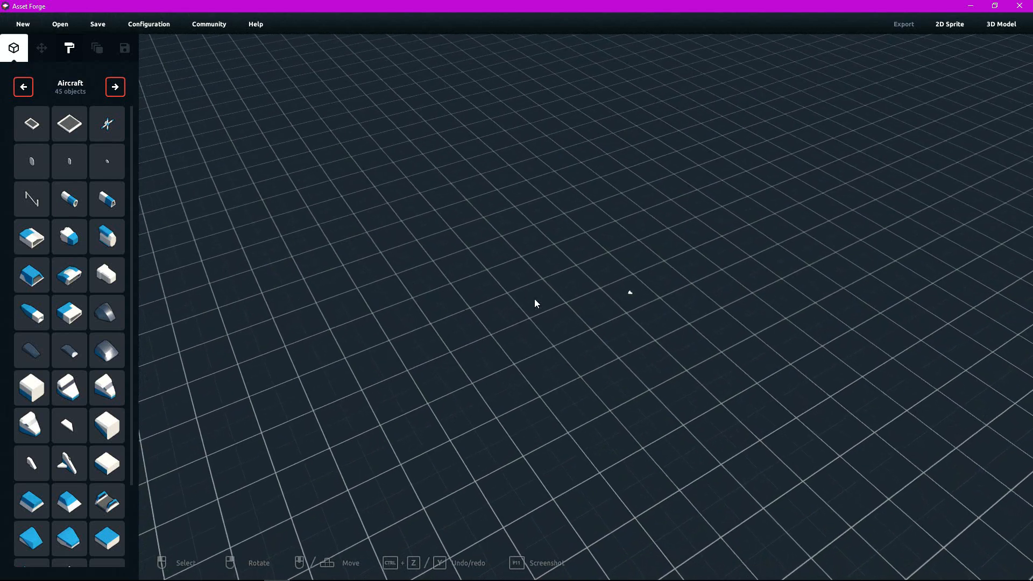
{"action": "scroll", "coordinate": [534, 298], "scroll_direction": "up", "scroll_amount": 5}
{"action": "scroll", "coordinate": [535, 298], "scroll_direction": "down", "scroll_amount": 4}
{"action": "scroll", "coordinate": [534, 299], "scroll_direction": "up", "scroll_amount": 4}
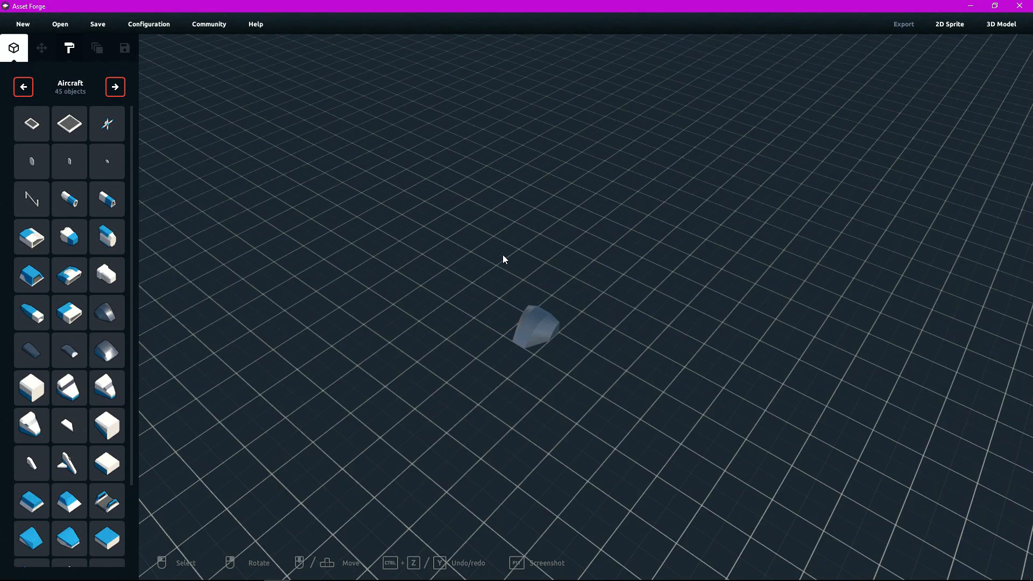
{"action": "middle_click_drag", "start_coordinate": [389, 180], "coordinate": [402, 269]}
{"action": "scroll", "coordinate": [534, 299], "scroll_direction": "down", "scroll_amount": 5}
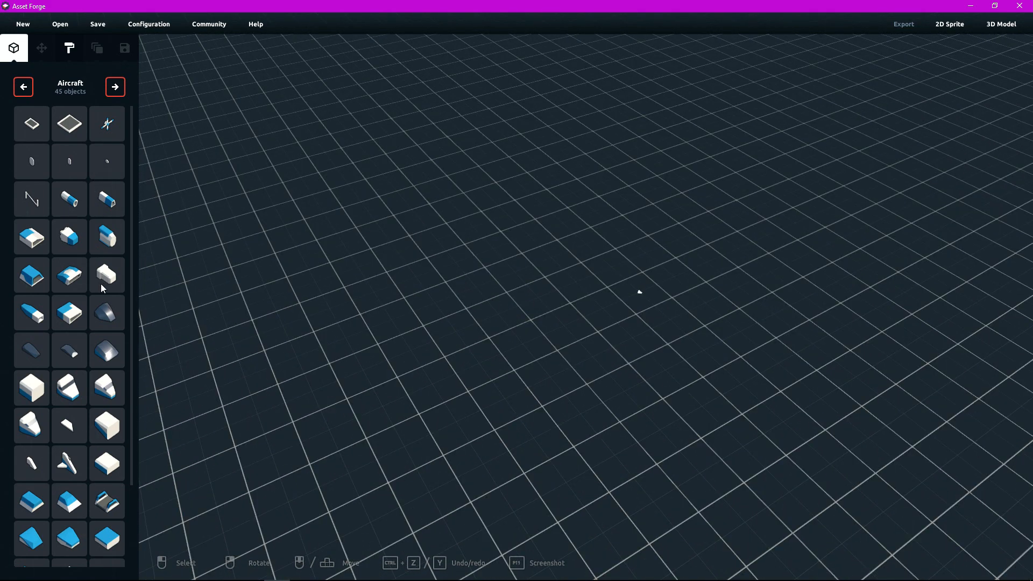
Place the dark glass canopy piece from the Aircraft collection on the grid
{"action": "left_click", "coordinate": [104, 317]}
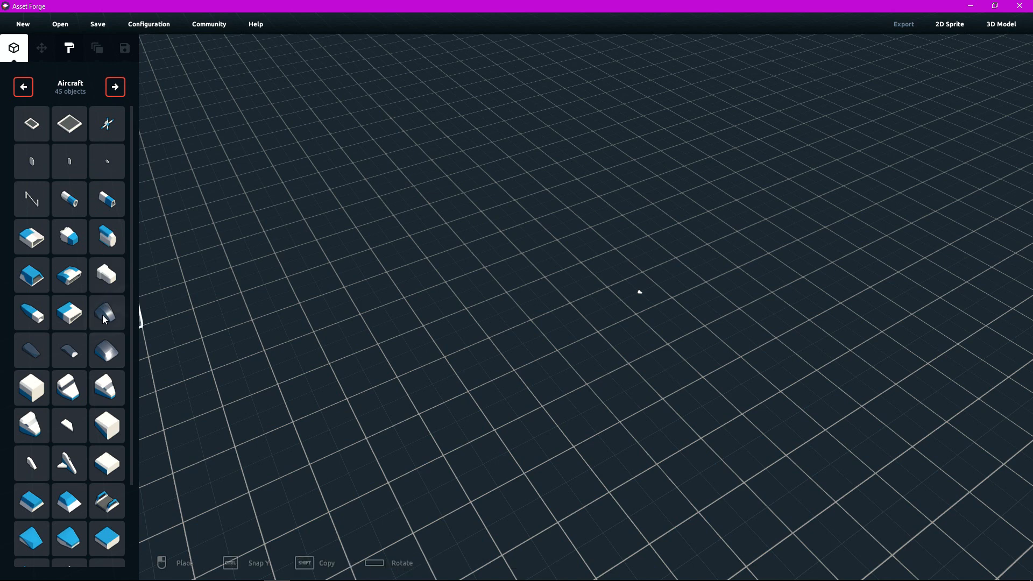
{"action": "mouse_move", "coordinate": [501, 292]}
{"action": "right_mouse_down"}
{"action": "mouse_move", "coordinate": [413, 281]}
{"action": "mouse_move", "coordinate": [359, 294]}
{"action": "right_mouse_up"}
{"action": "key", "text": "Escape"}
{"action": "left_click", "coordinate": [502, 292]}
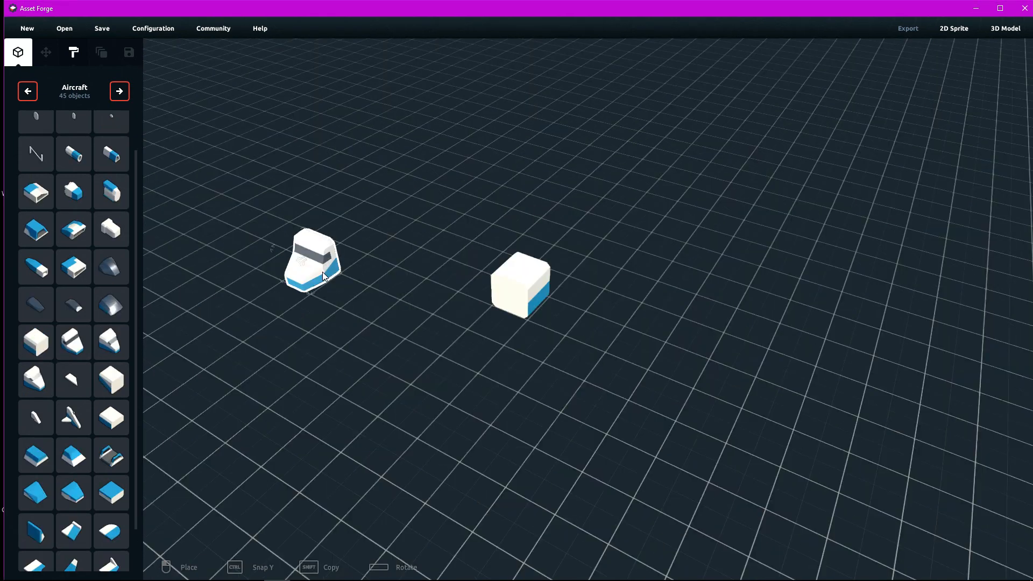
Place three blue-and-white cockpit blocks side by side in a row beside the white fuselage block
{"action": "left_click", "coordinate": [321, 272]}
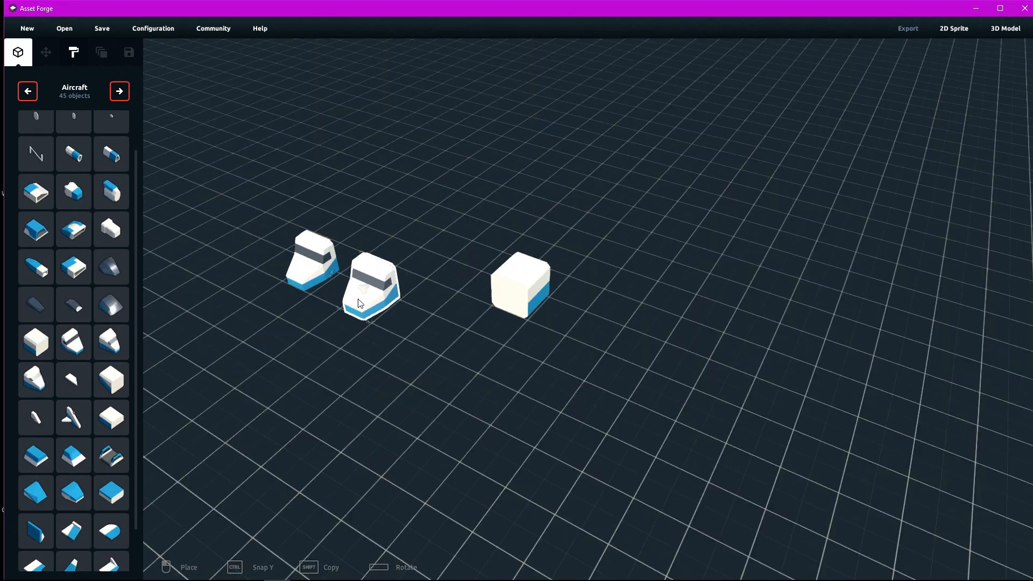
{"action": "left_click", "coordinate": [349, 292]}
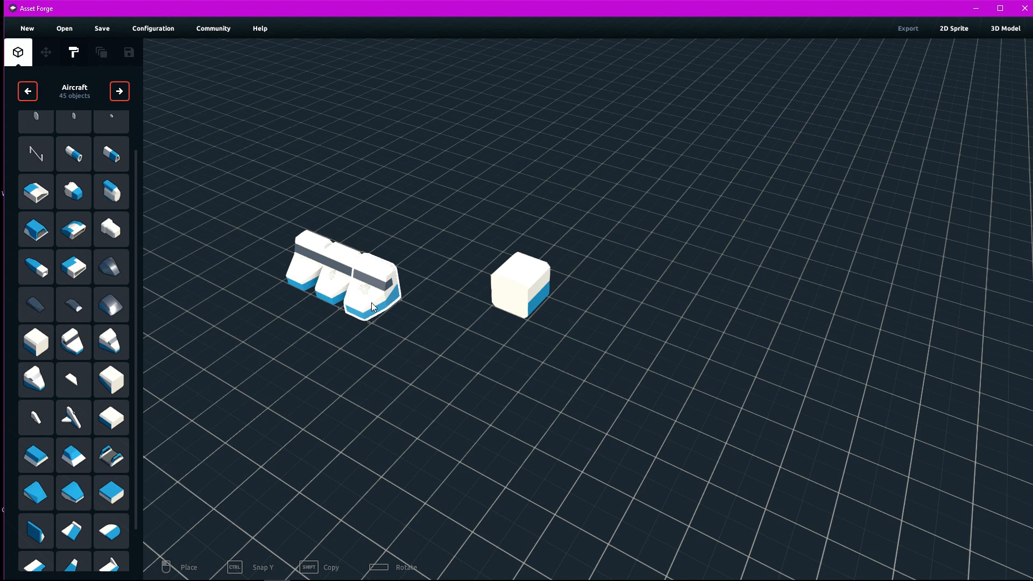
{"action": "left_click", "coordinate": [372, 302]}
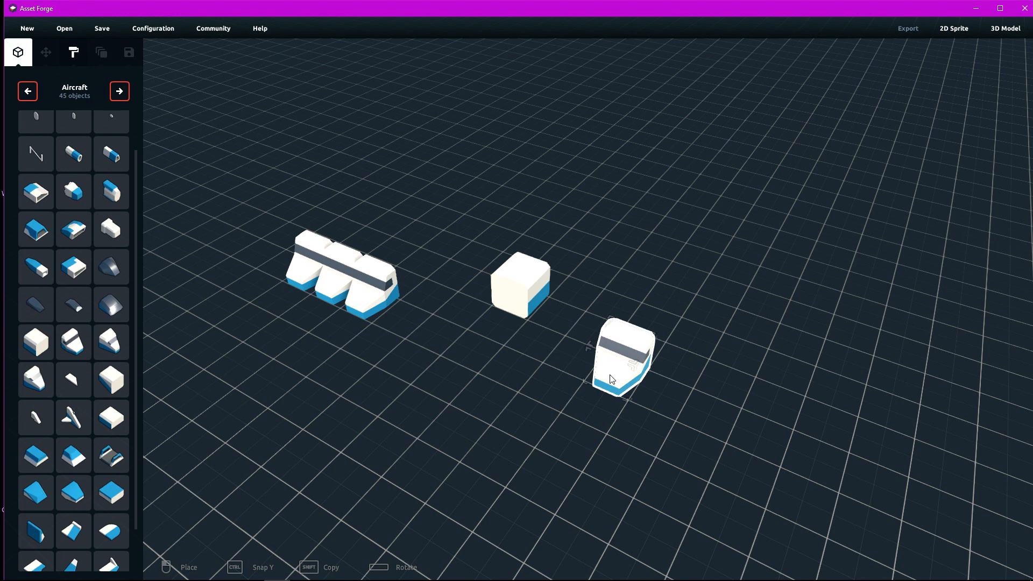
Rotate the unplaced cockpit block by three increments in front of the white fuselage block
{"action": "key", "text": "space"}
{"action": "key", "text": "space"}
{"action": "key", "text": "space"}
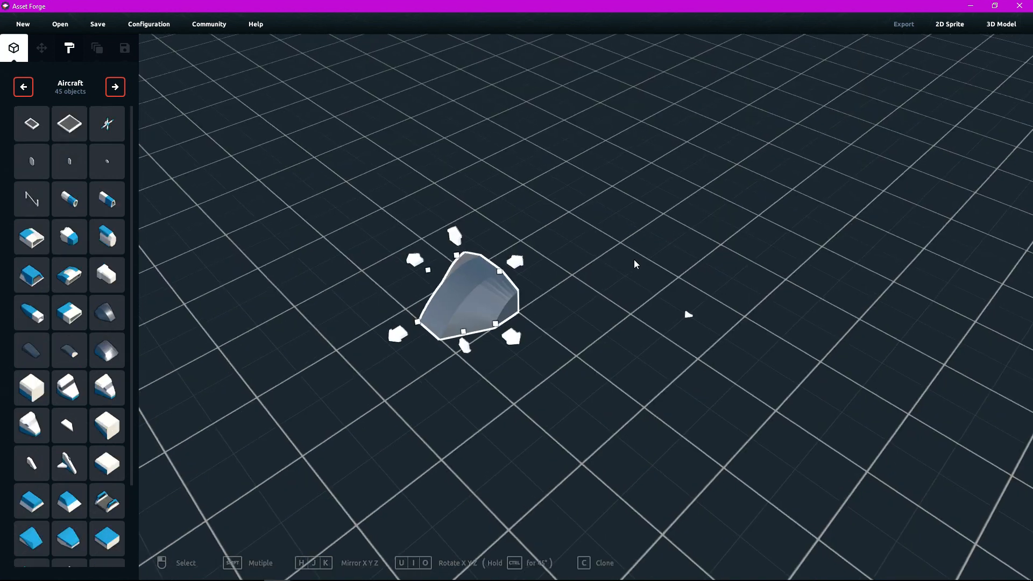
Move the glass canopy along the grid and stretch it sideways to about 2.9
{"action": "key", "text": "w"}
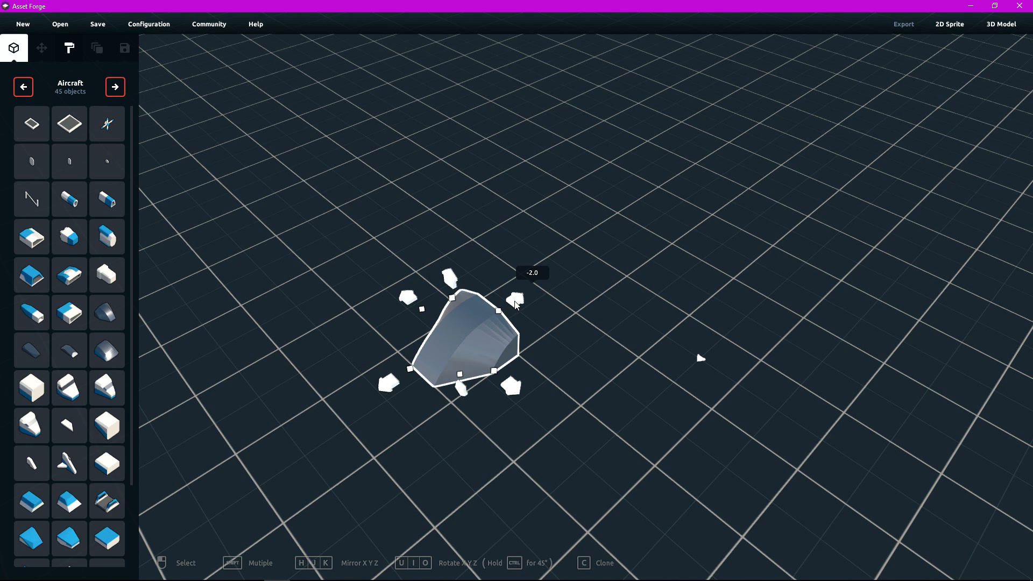
{"action": "left_click_drag", "start_coordinate": [515, 306], "coordinate": [551, 285]}
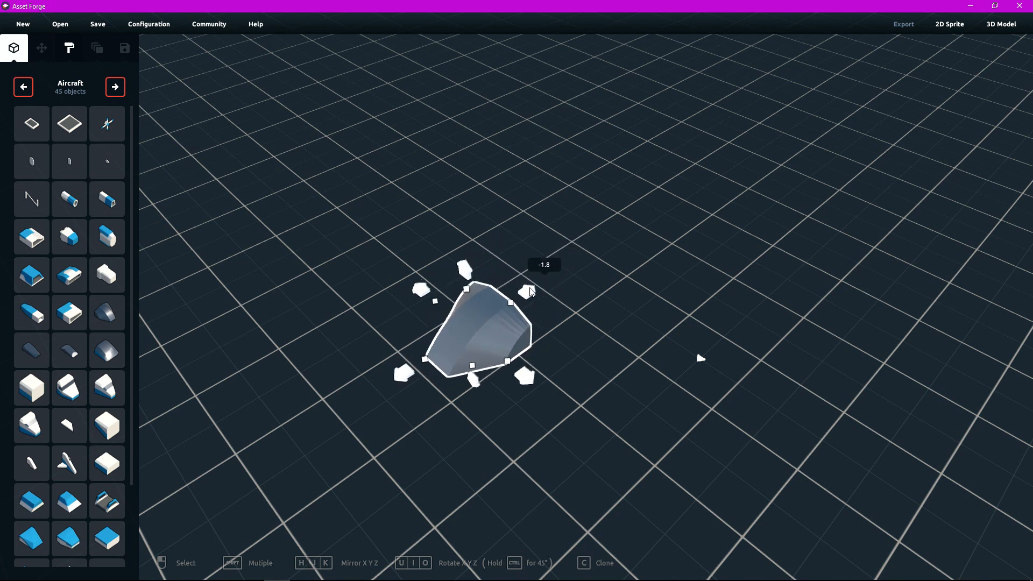
{"action": "right_click_drag", "start_coordinate": [574, 341], "coordinate": [514, 375]}
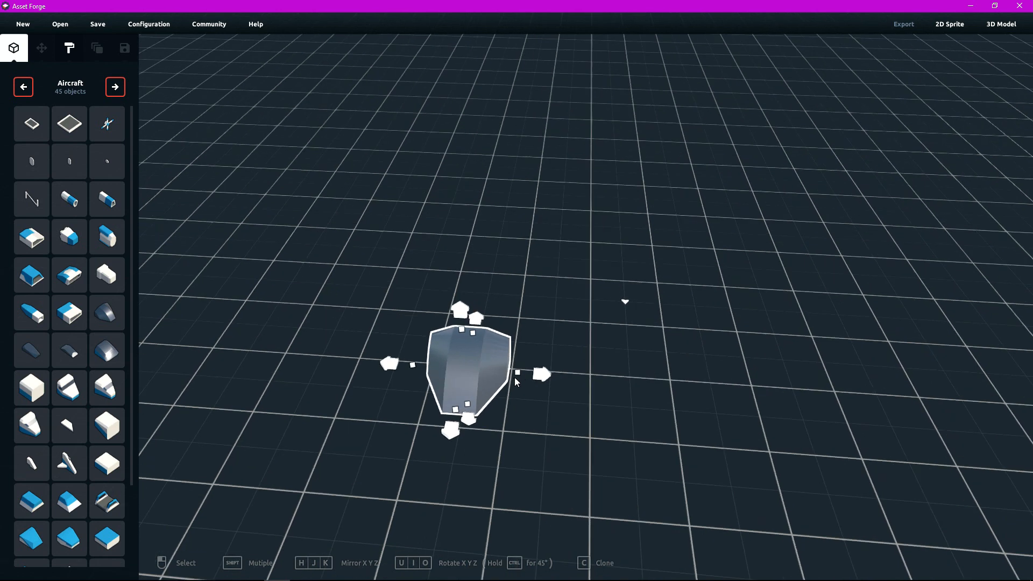
{"action": "left_click_drag", "start_coordinate": [517, 373], "coordinate": [591, 356]}
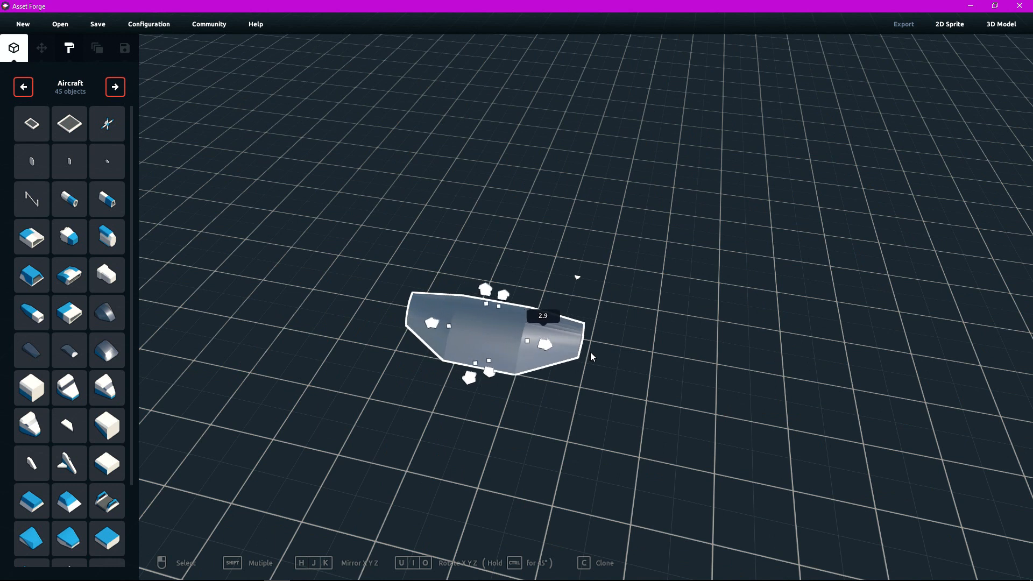
Deselect the canopy, undo its sideways stretch and redo it
{"action": "left_click", "coordinate": [637, 270]}
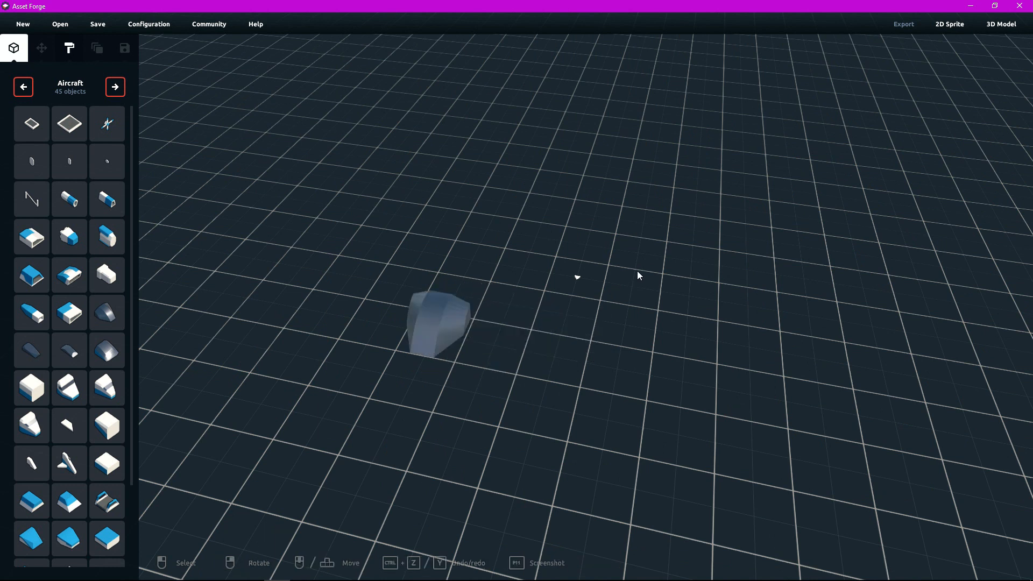
{"action": "key", "text": "ctrl+y"}
Delete the stretched canopy, undo the deletion, and delete the canopy again
{"action": "left_click", "coordinate": [472, 348]}
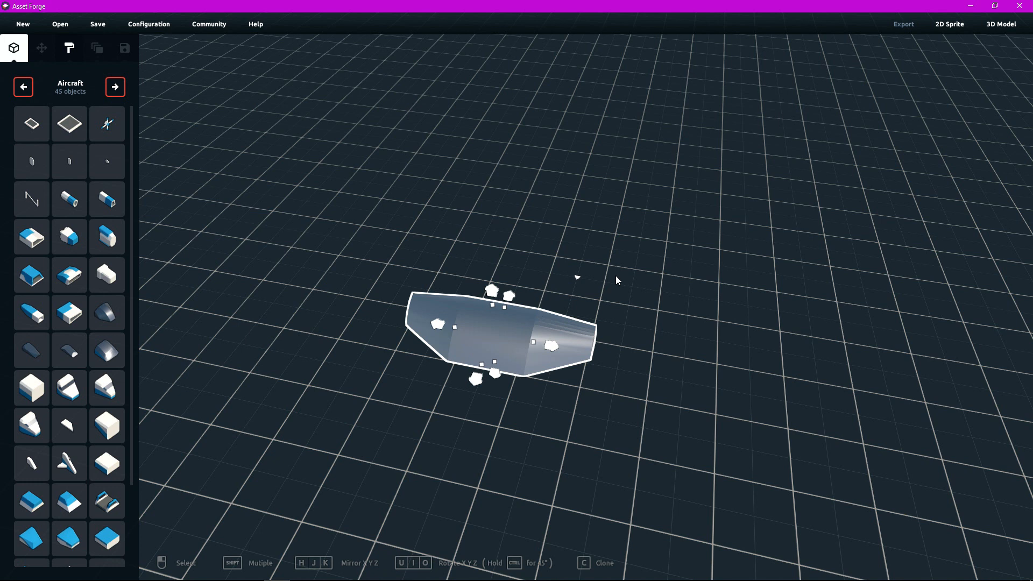
{"action": "key", "text": "Delete"}
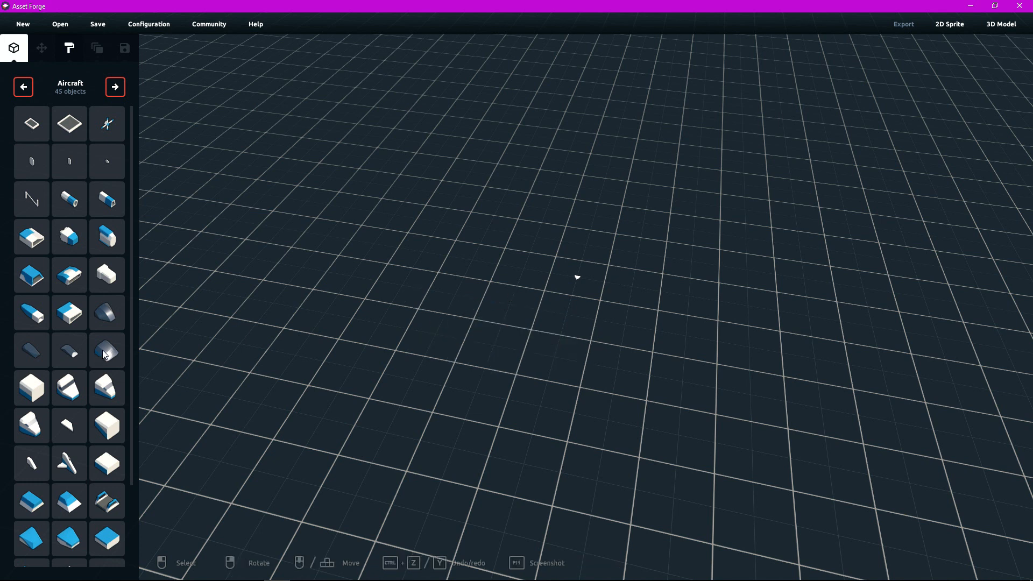
{"action": "key", "text": "ctrl+z"}
{"action": "left_click", "coordinate": [528, 336]}
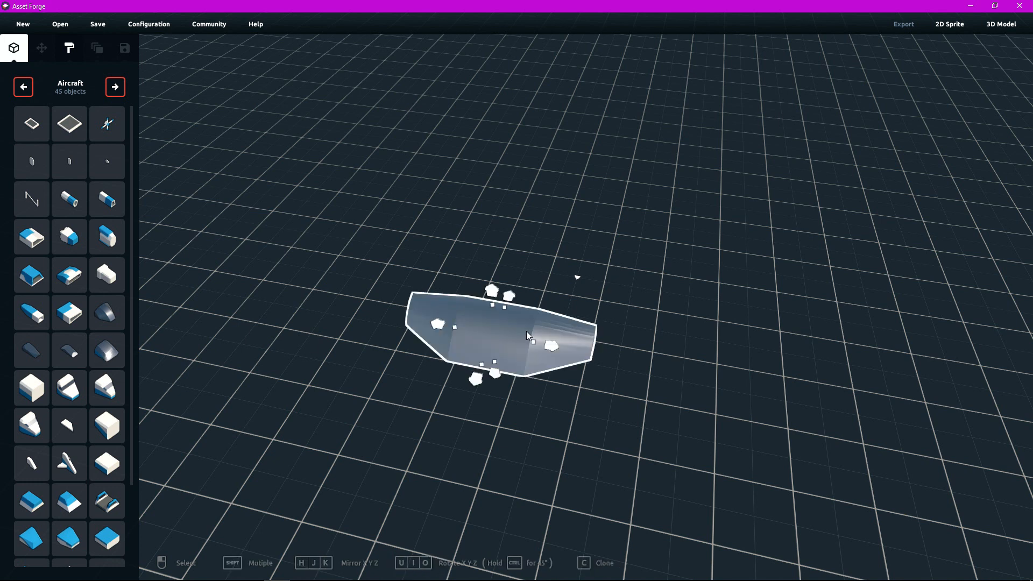
{"action": "key", "text": "Delete"}
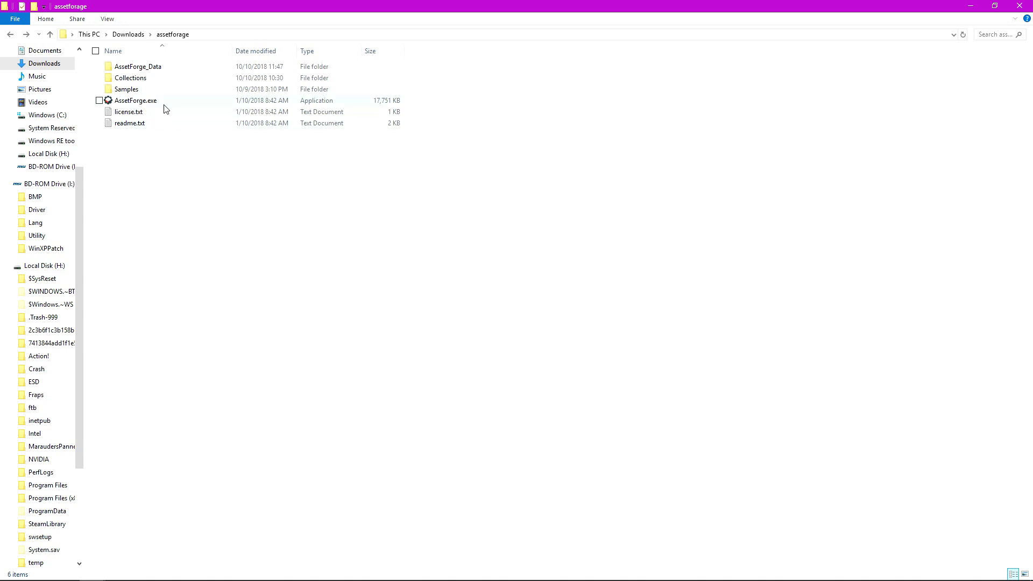
Open the AssetForge_Data folder inside the assetforage folder in File Explorer
{"action": "double_click", "coordinate": [165, 70]}
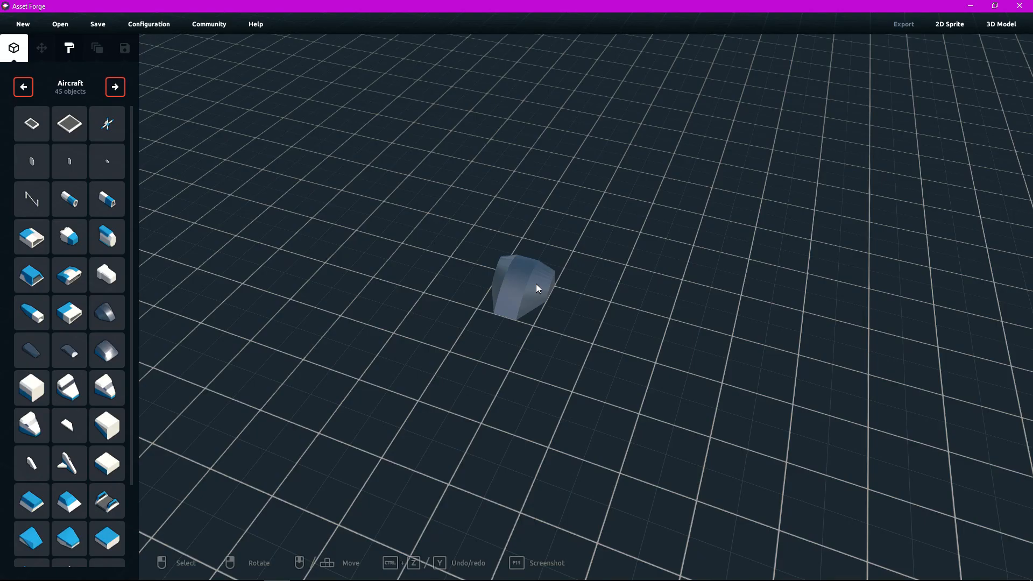
Select and deselect the glass canopy on the grid, and clear the selection of the cockpit block
{"action": "left_click", "coordinate": [529, 282]}
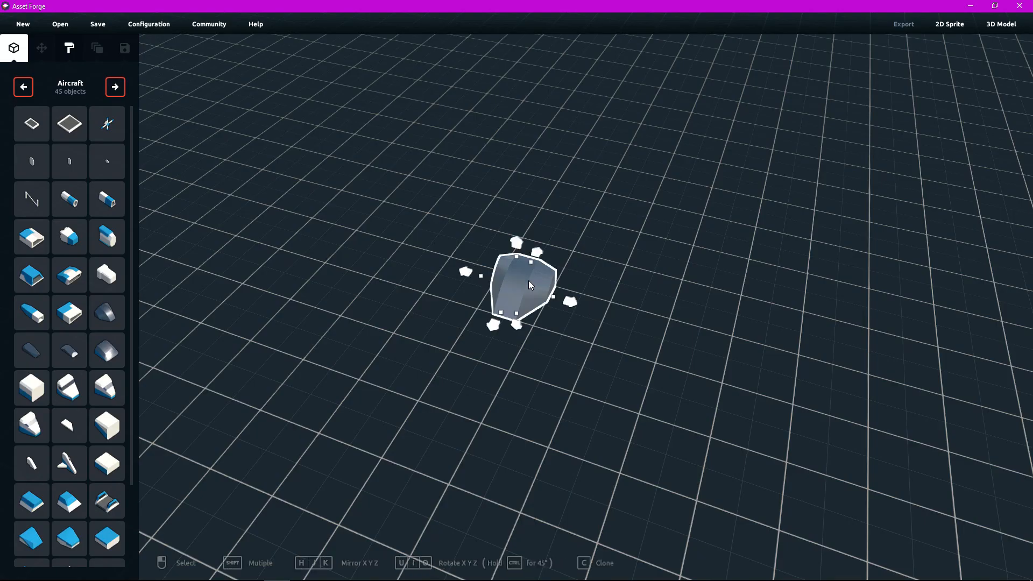
{"action": "left_click", "coordinate": [635, 238]}
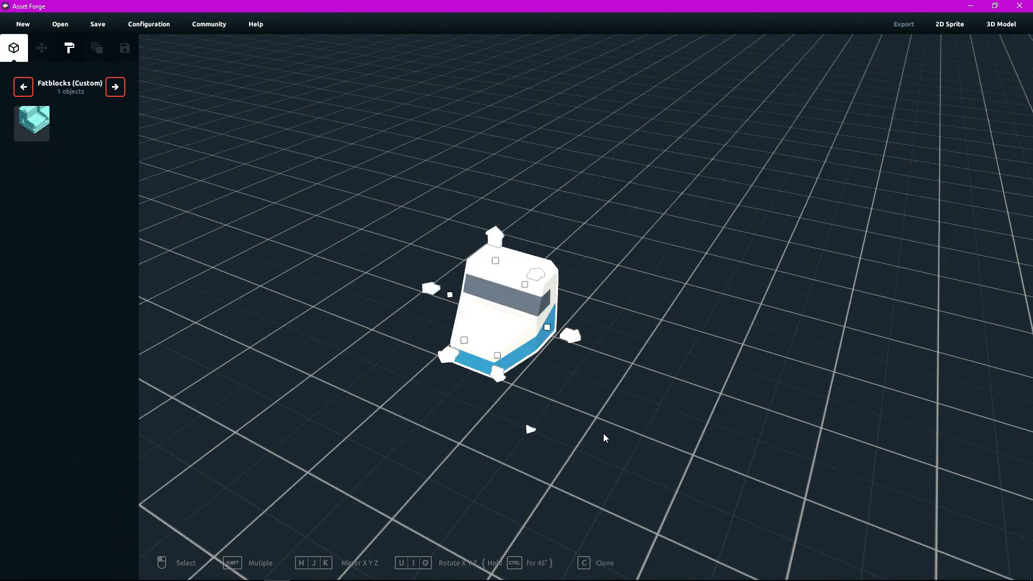
{"action": "left_click", "coordinate": [598, 427]}
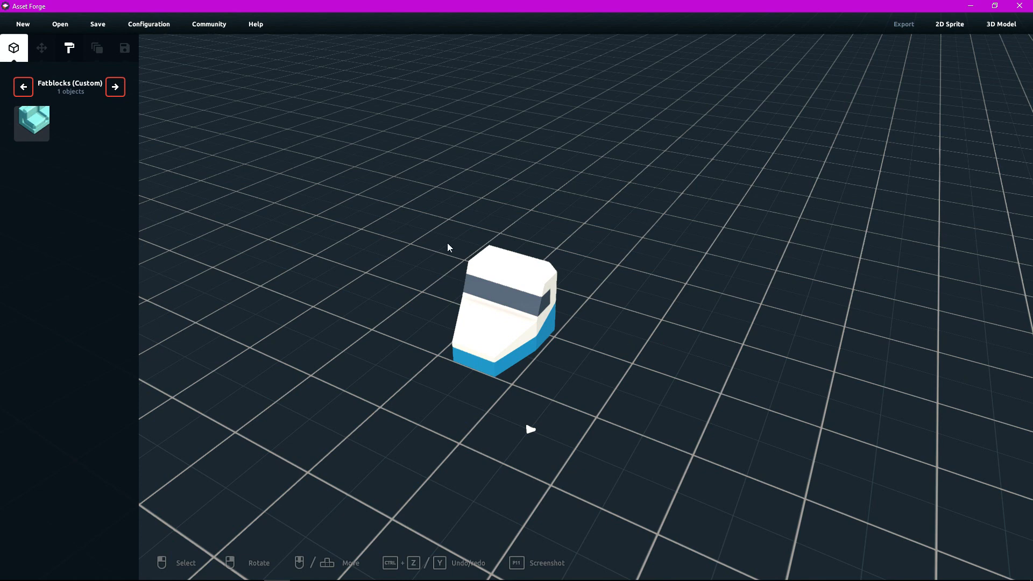
Rotate the blue-and-white cockpit block four regular increments about its Z axis, plus one 45° increment
{"action": "left_click", "coordinate": [513, 316]}
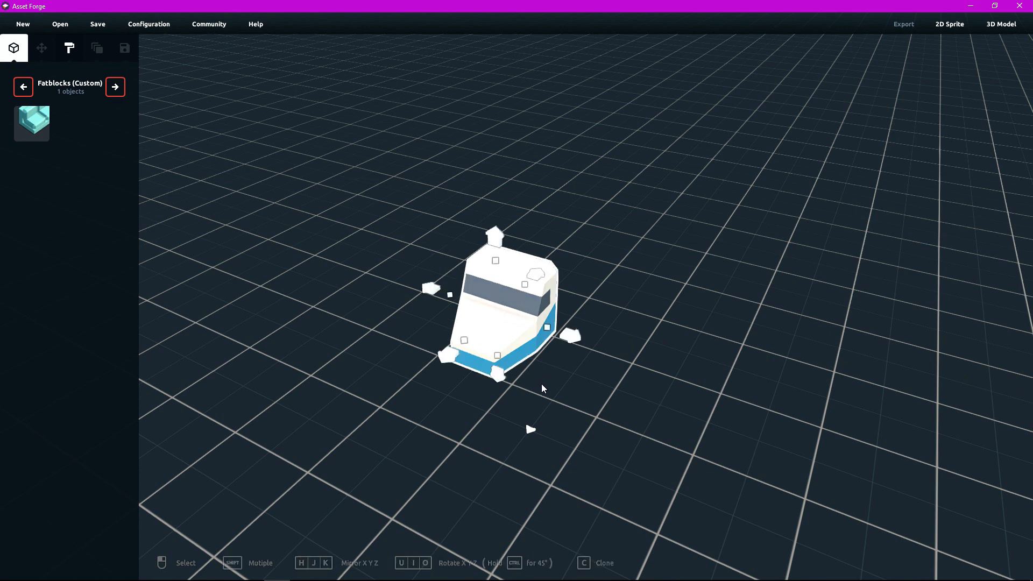
{"action": "right_click_drag", "start_coordinate": [542, 385], "coordinate": [555, 385]}
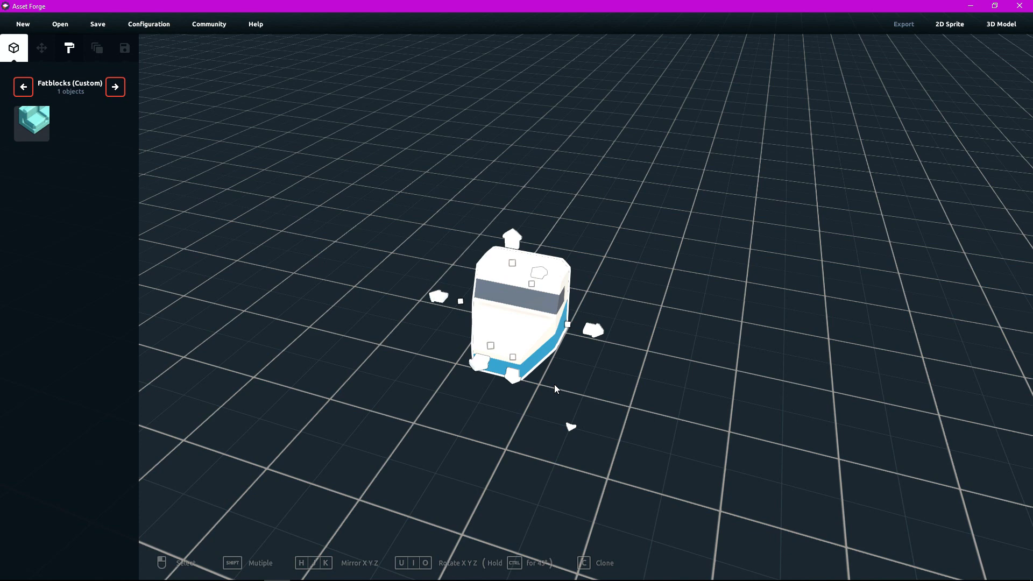
{"action": "key", "text": "o"}
{"action": "key", "text": "o"}
{"action": "key", "text": "o"}
{"action": "key", "text": "o"}
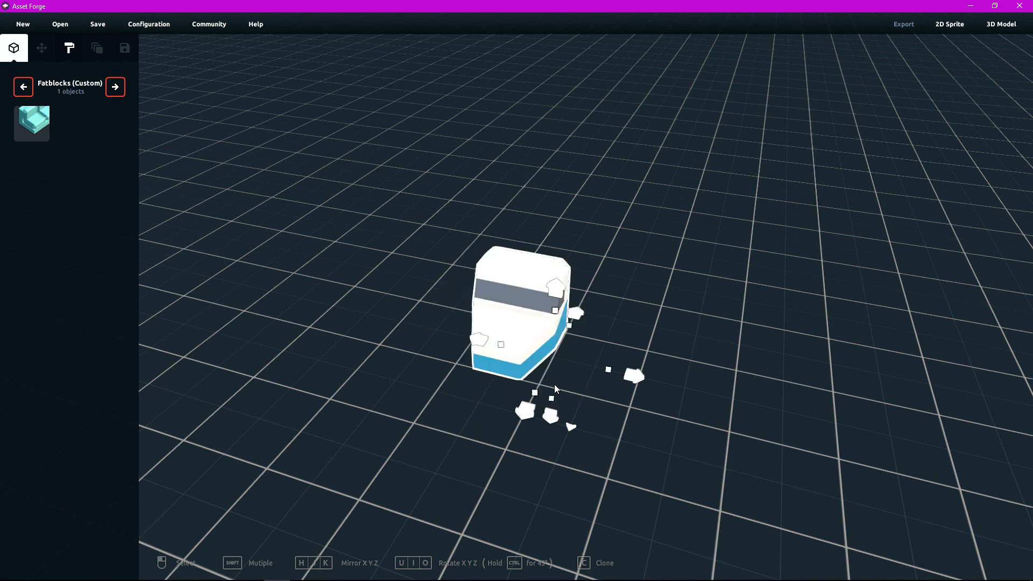
{"action": "right_click_drag", "start_coordinate": [555, 384], "coordinate": [564, 392]}
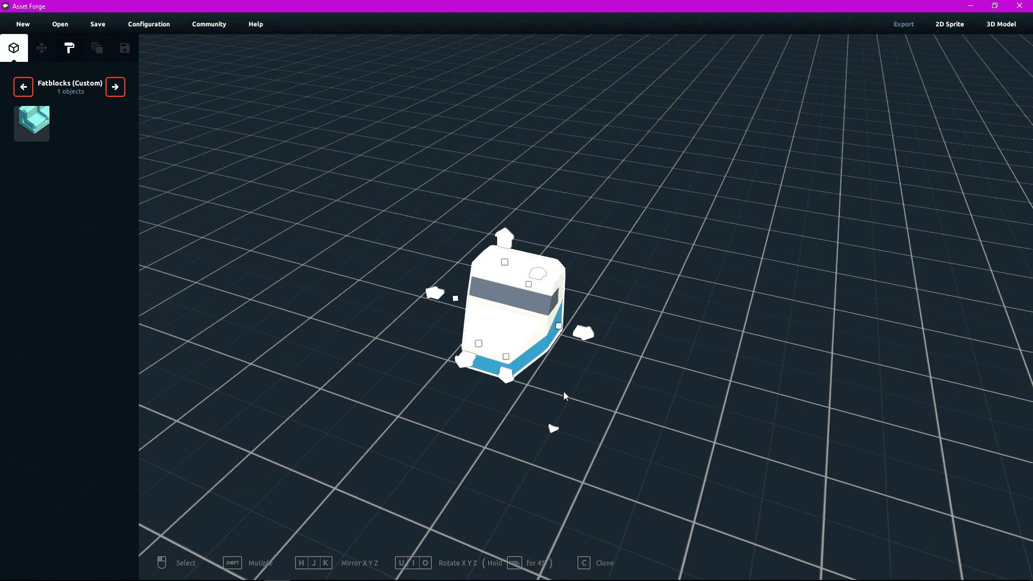
{"action": "key", "text": "ctrl+o"}
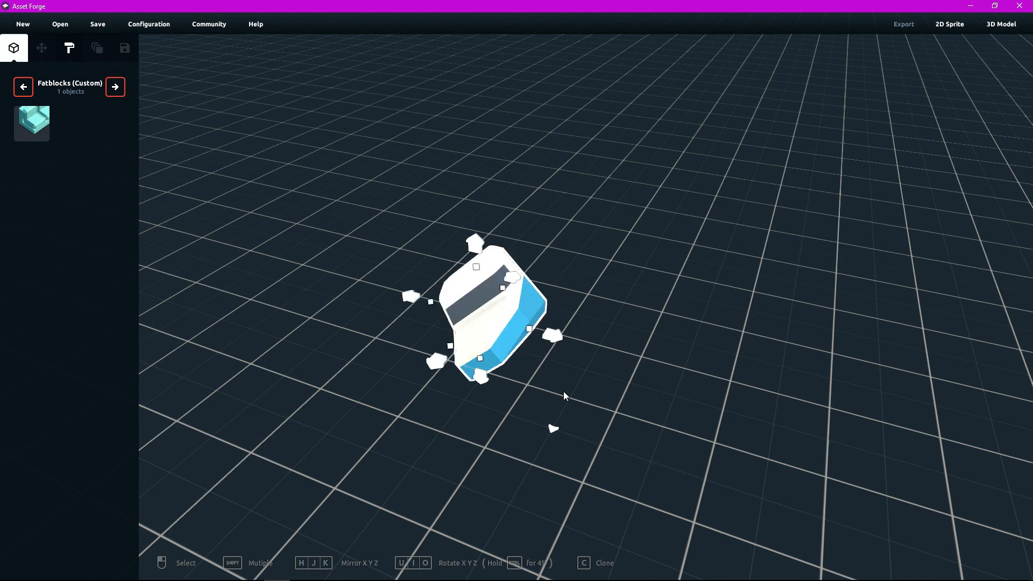
Rotate the cockpit block seven 45° increments about its Z axis to stand it upright again
{"action": "key", "text": "ctrl+o"}
{"action": "key", "text": "ctrl+o"}
{"action": "key", "text": "ctrl+o"}
{"action": "key", "text": "ctrl+o"}
{"action": "key", "text": "ctrl+o"}
{"action": "key", "text": "ctrl+o"}
{"action": "key", "text": "ctrl+o"}
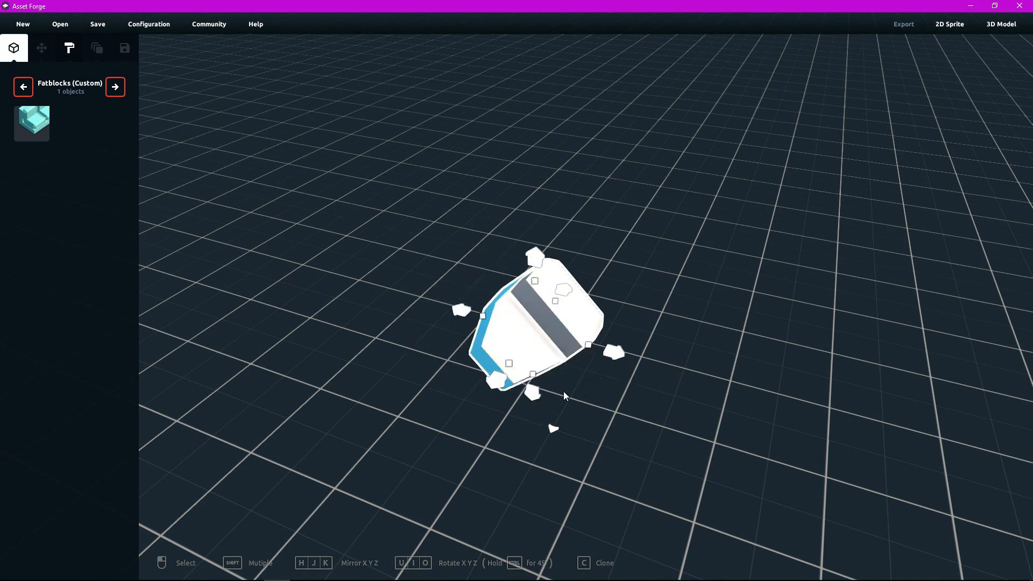
Mirror the cockpit block twice along Y and once along Z, and rotate it one regular increment about Y
{"action": "mouse_move", "coordinate": [564, 391]}
{"action": "right_mouse_down"}
{"action": "mouse_move", "coordinate": [554, 384]}
{"action": "mouse_move", "coordinate": [560, 392]}
{"action": "right_mouse_up"}
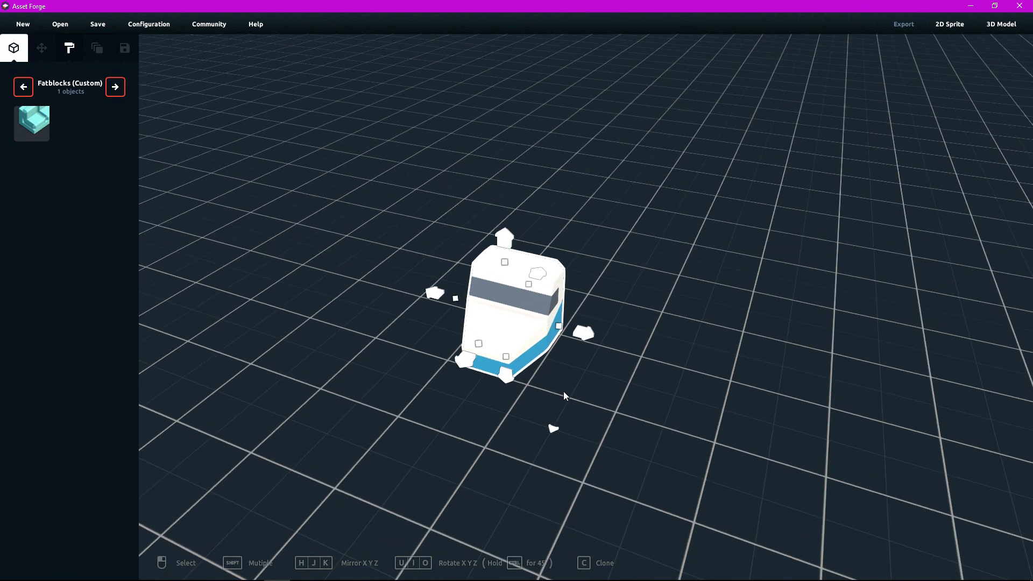
{"action": "key", "text": "j"}
{"action": "key", "text": "j"}
{"action": "key", "text": "k"}
{"action": "key", "text": "i"}
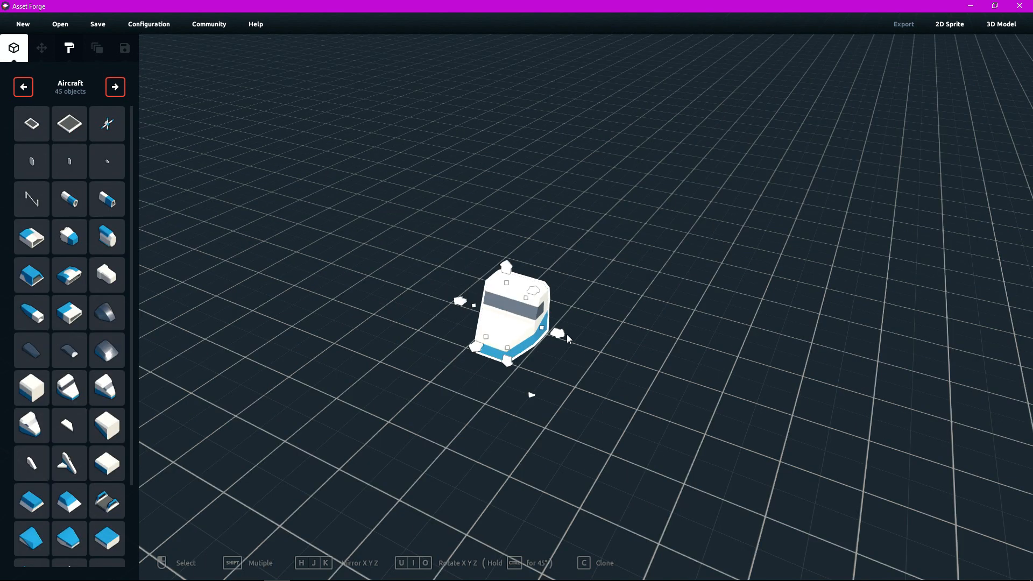
Clone the cockpit block and move the copies apart into a three-by-three grid
{"action": "right_click_drag", "start_coordinate": [599, 344], "coordinate": [600, 344]}
{"action": "left_click_drag", "start_coordinate": [591, 335], "coordinate": [649, 342]}
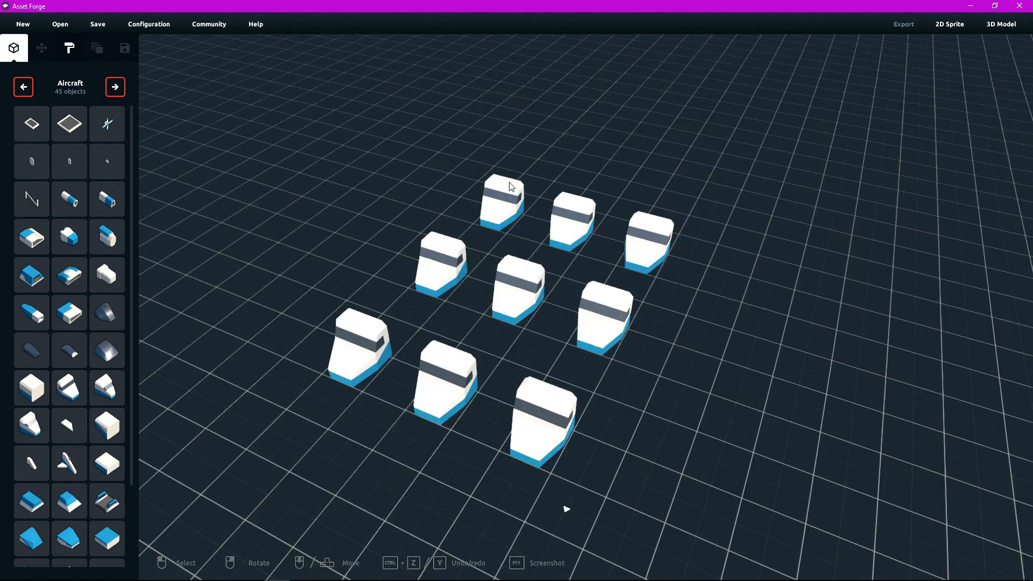
Select two neighbouring cockpit blocks in the middle row together and clear the selection
{"action": "left_click", "coordinate": [450, 282]}
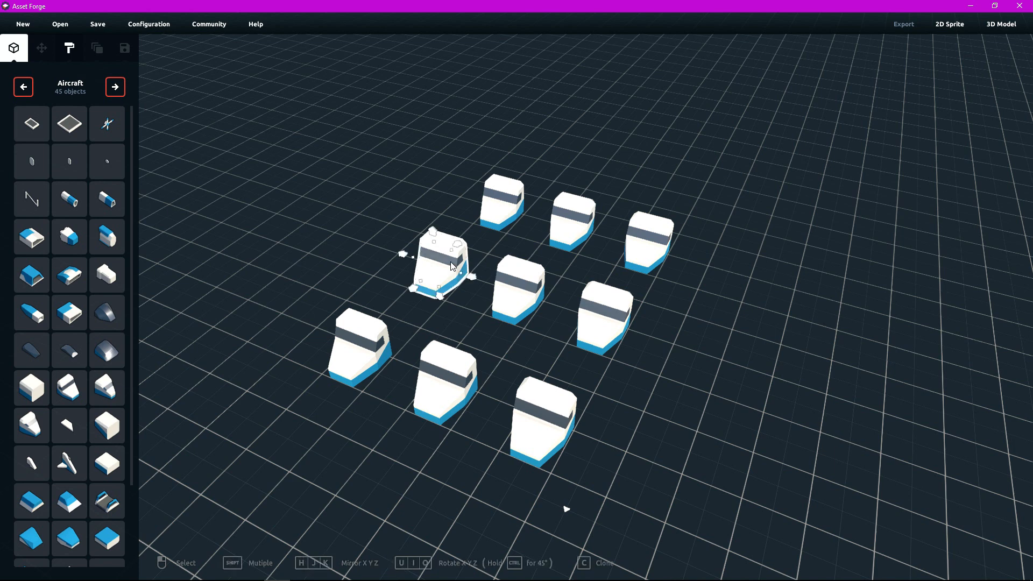
{"action": "left_click", "coordinate": [545, 283], "text": "shift"}
{"action": "left_click", "coordinate": [680, 159]}
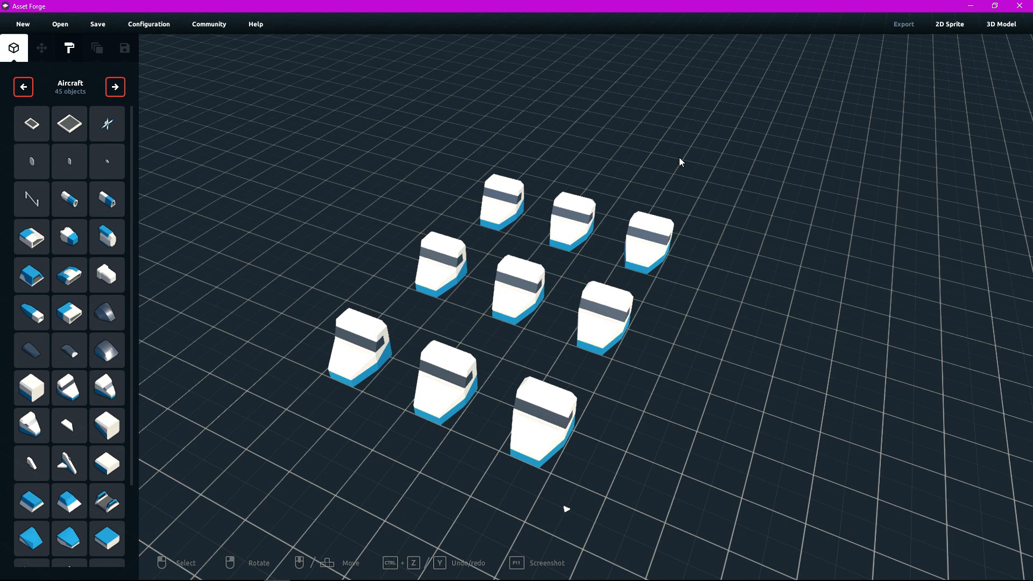
Select three adjacent cockpit blocks together, clear that selection, and select all nine blocks at once
{"action": "left_click", "coordinate": [652, 234]}
{"action": "left_click", "coordinate": [605, 315], "text": "shift"}
{"action": "left_click", "coordinate": [530, 309], "text": "shift"}
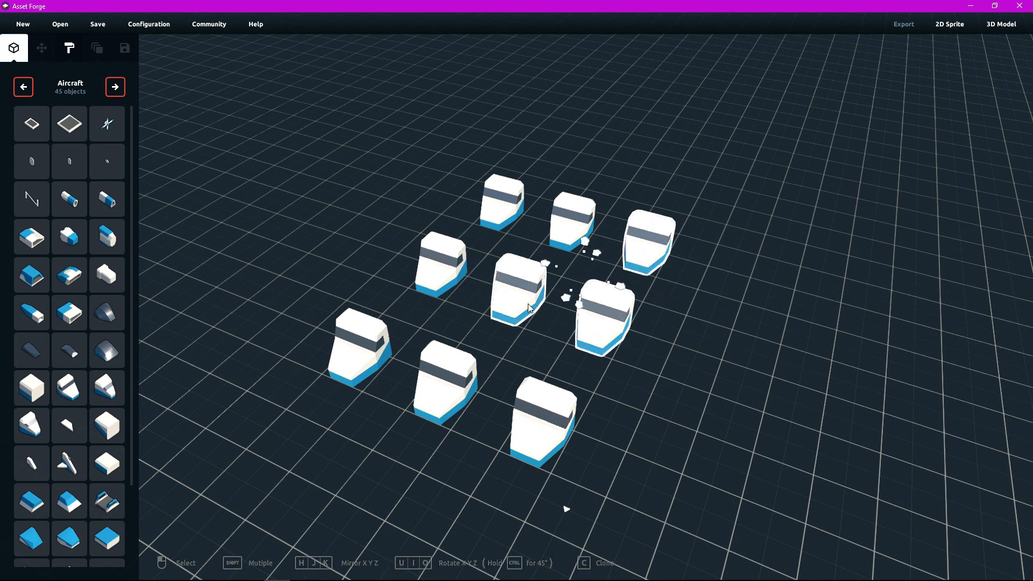
{"action": "left_click", "coordinate": [802, 79]}
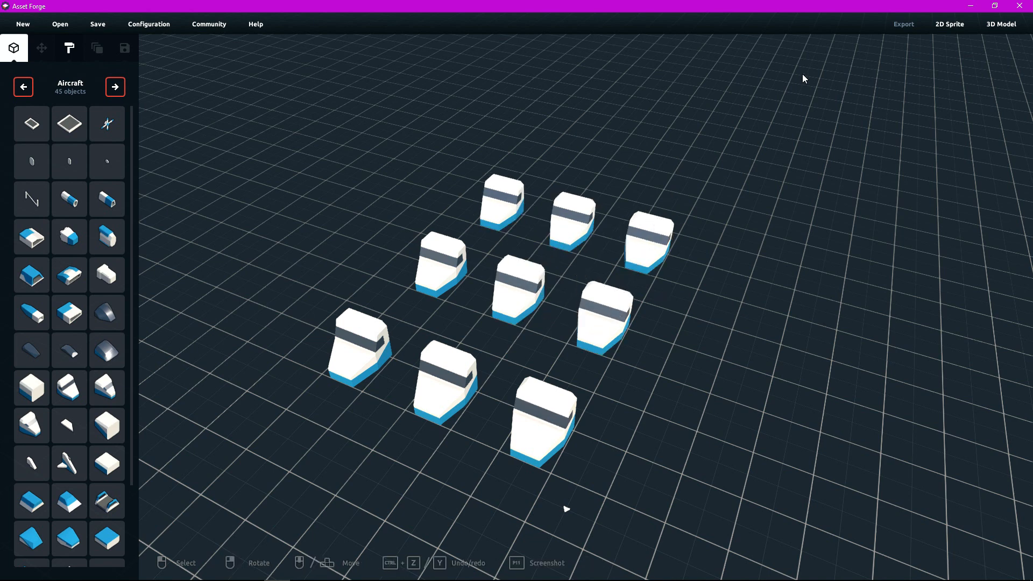
{"action": "key", "text": "ctrl+a"}
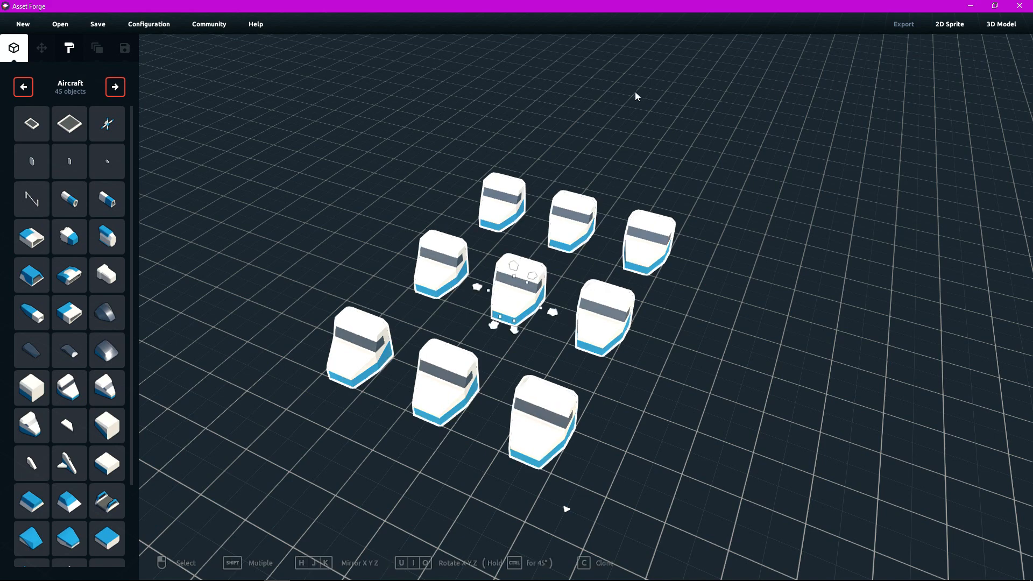
{"action": "right_click_drag", "start_coordinate": [635, 95], "coordinate": [583, 96]}
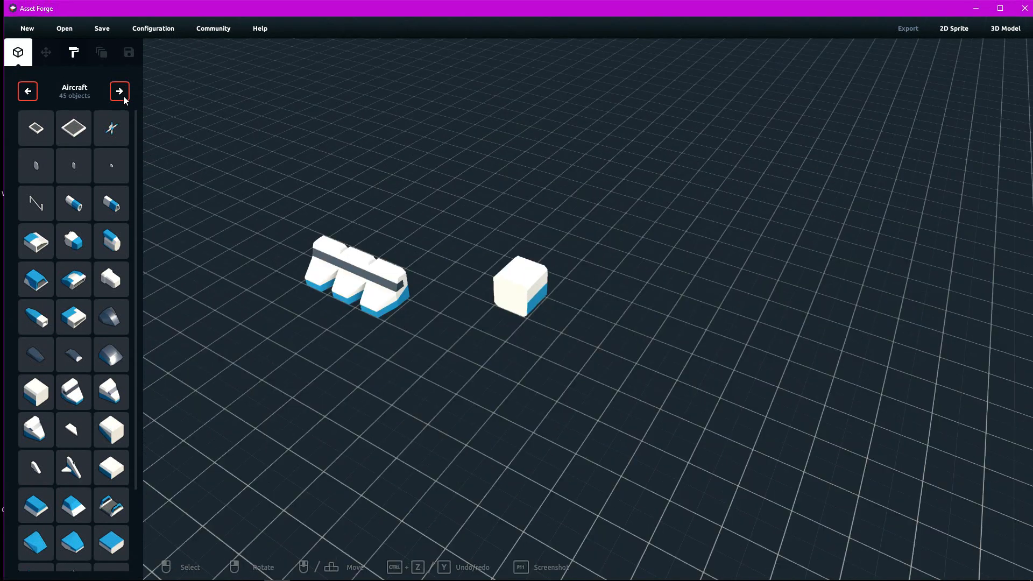
Browse the block collections from Aircraft through Bricks and onward
{"action": "left_click", "coordinate": [119, 94]}
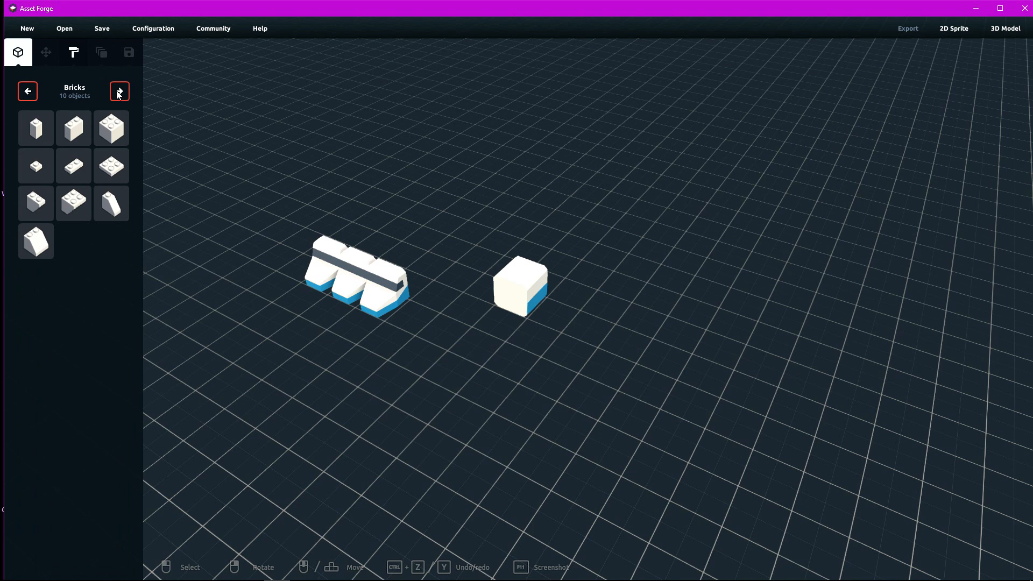
{"action": "left_click", "coordinate": [119, 93]}
{"action": "left_click", "coordinate": [119, 92]}
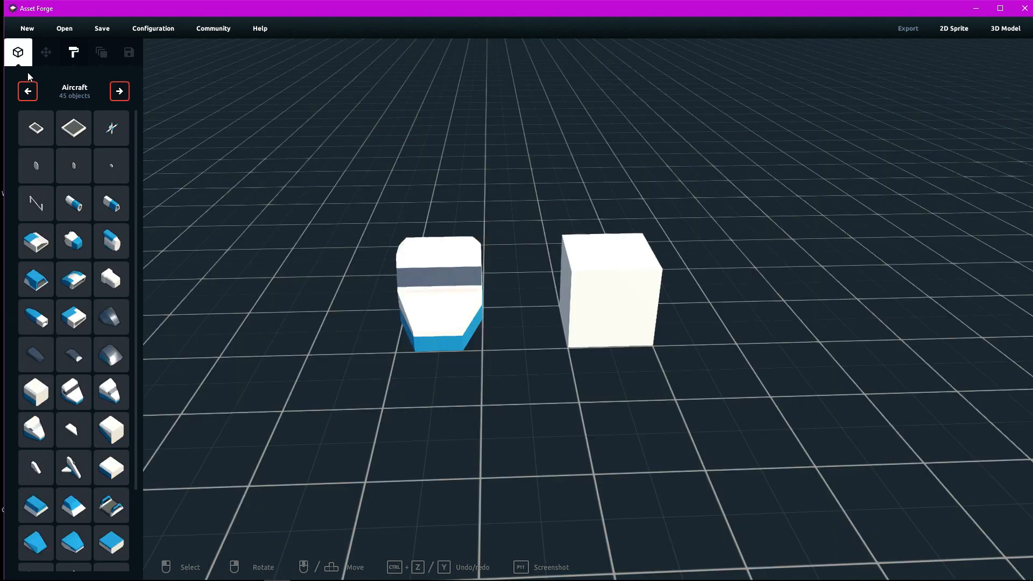
Paint the white cube and the cockpit block's dark window stripe with the blue material #2390D3
{"action": "left_click", "coordinate": [74, 52]}
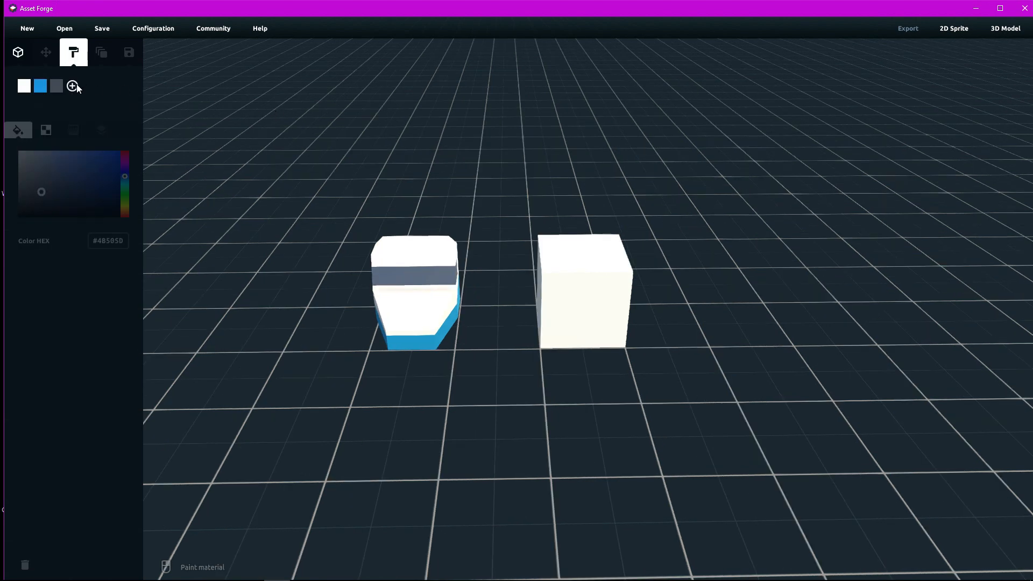
{"action": "left_click", "coordinate": [40, 87]}
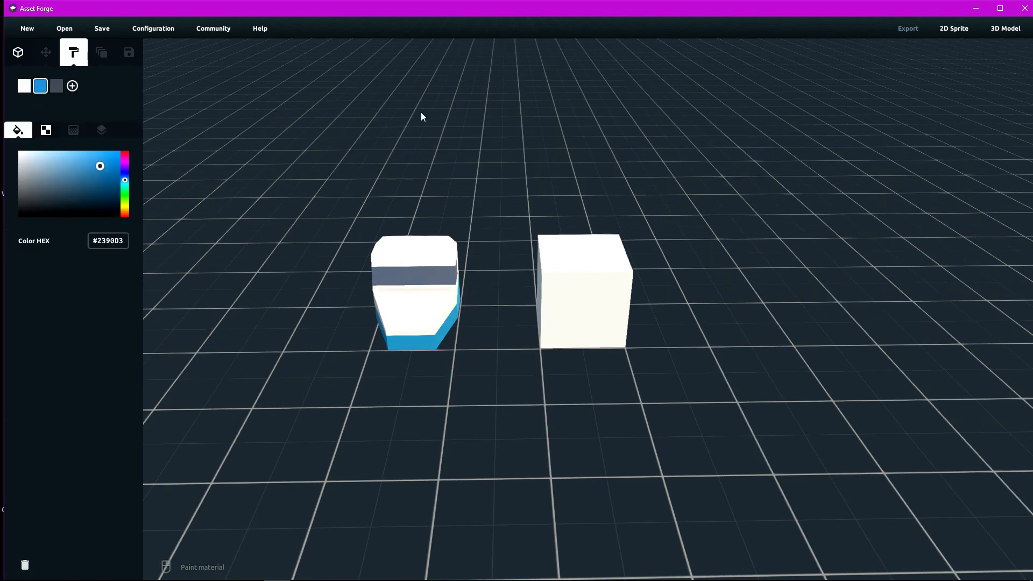
{"action": "left_click", "coordinate": [564, 252]}
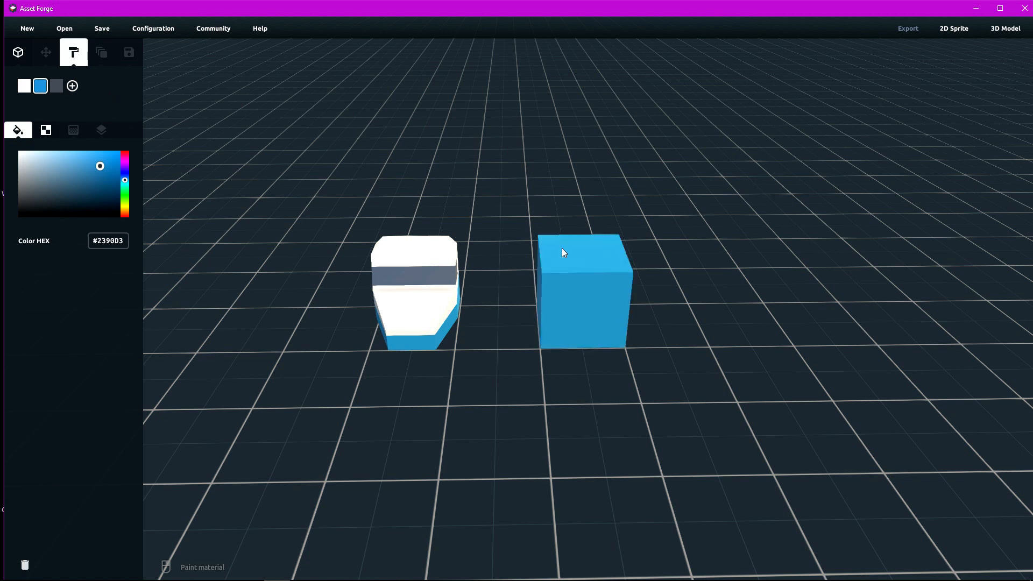
{"action": "left_click", "coordinate": [434, 276]}
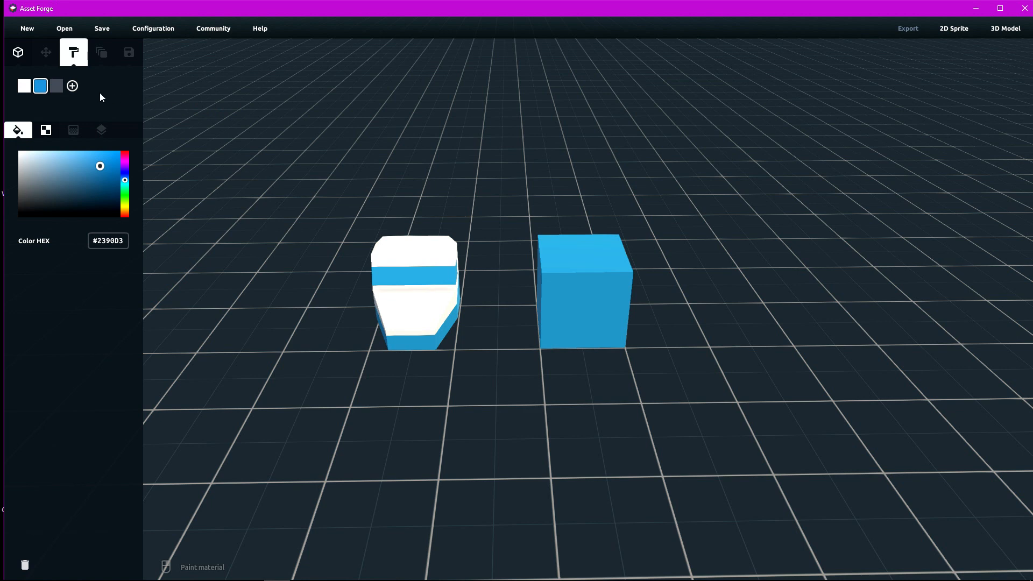
Add a new material to the palette and set its color to dark red #A70E0E
{"action": "left_click", "coordinate": [72, 86]}
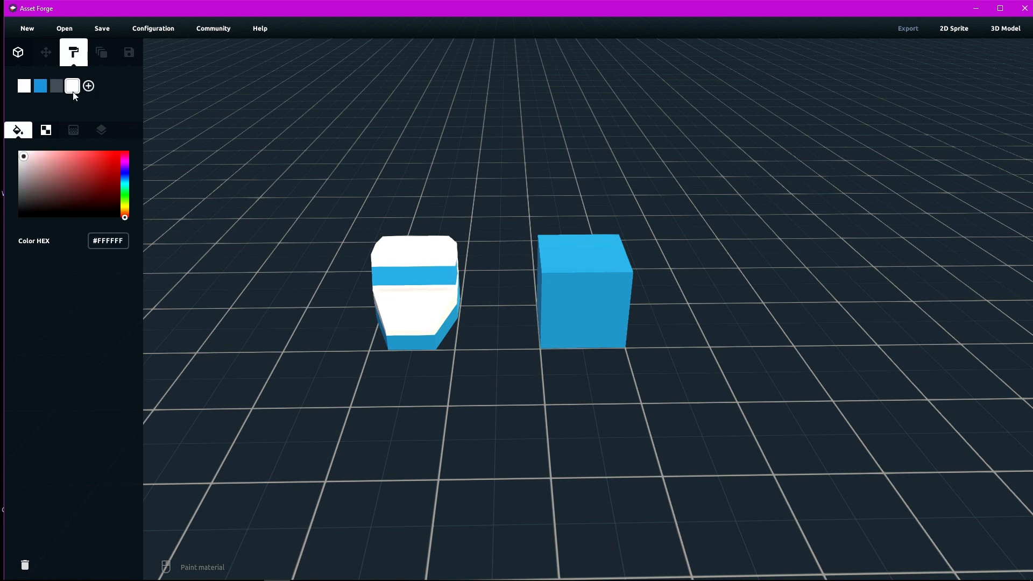
{"action": "mouse_move", "coordinate": [34, 164]}
{"action": "left_mouse_down"}
{"action": "mouse_move", "coordinate": [44, 191]}
{"action": "mouse_move", "coordinate": [63, 186]}
{"action": "mouse_move", "coordinate": [85, 146]}
{"action": "mouse_move", "coordinate": [105, 185]}
{"action": "left_mouse_up"}
{"action": "left_click", "coordinate": [24, 566]}
Try a brown texture on the dark red material and replace it with the cracked lava texture
{"action": "left_click", "coordinate": [47, 132]}
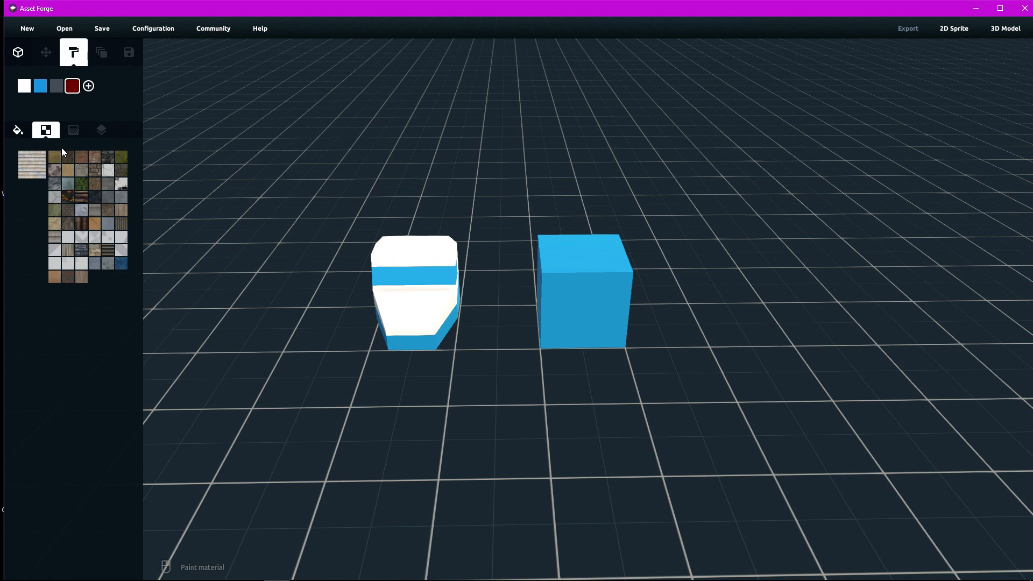
{"action": "left_click", "coordinate": [81, 158]}
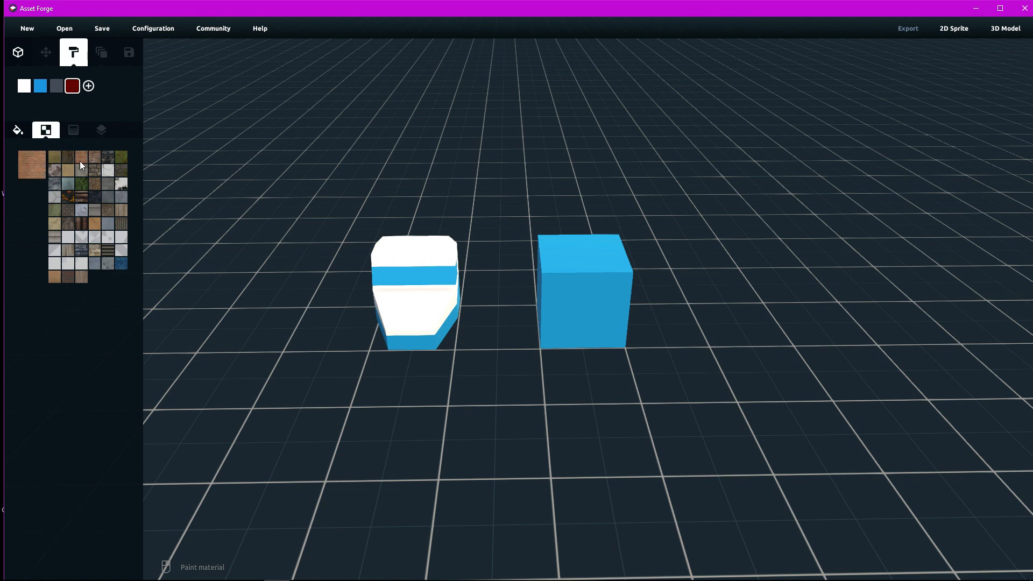
{"action": "left_click", "coordinate": [111, 161]}
{"action": "left_click", "coordinate": [18, 131]}
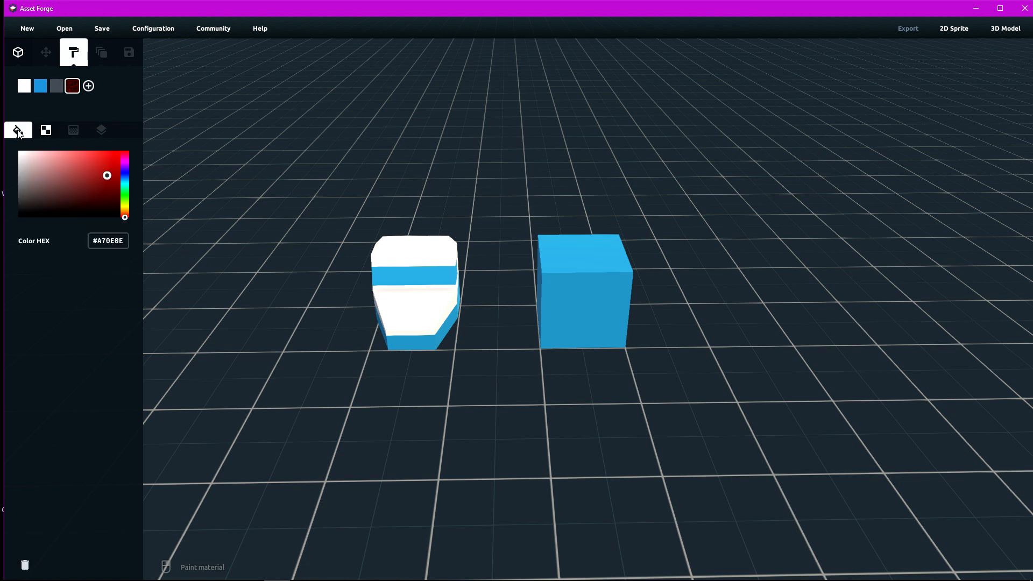
Paint the cockpit block's window stripe, the cube and the cockpit's lower hull with the red lava material
{"action": "left_click", "coordinate": [409, 272]}
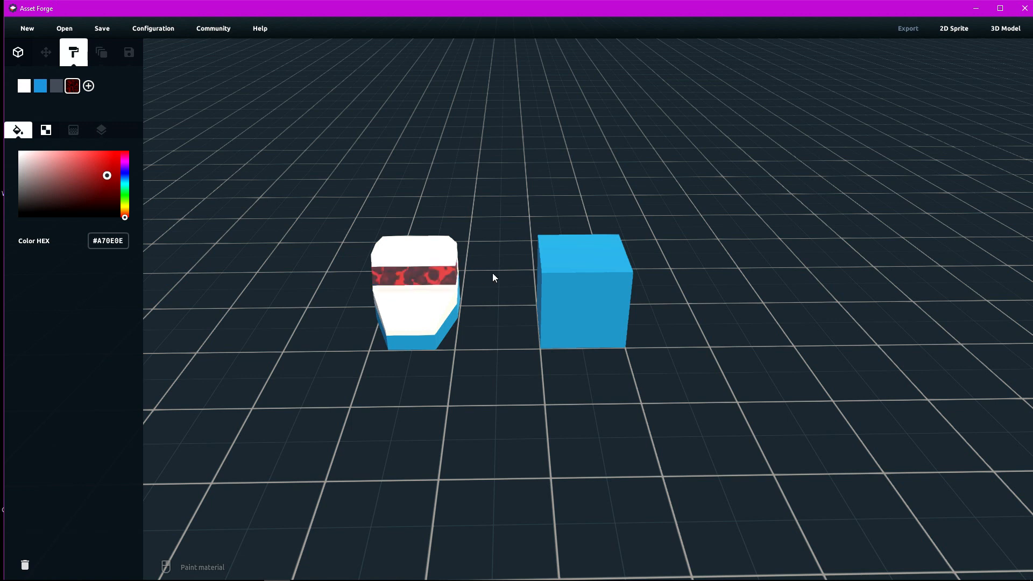
{"action": "left_click", "coordinate": [560, 259]}
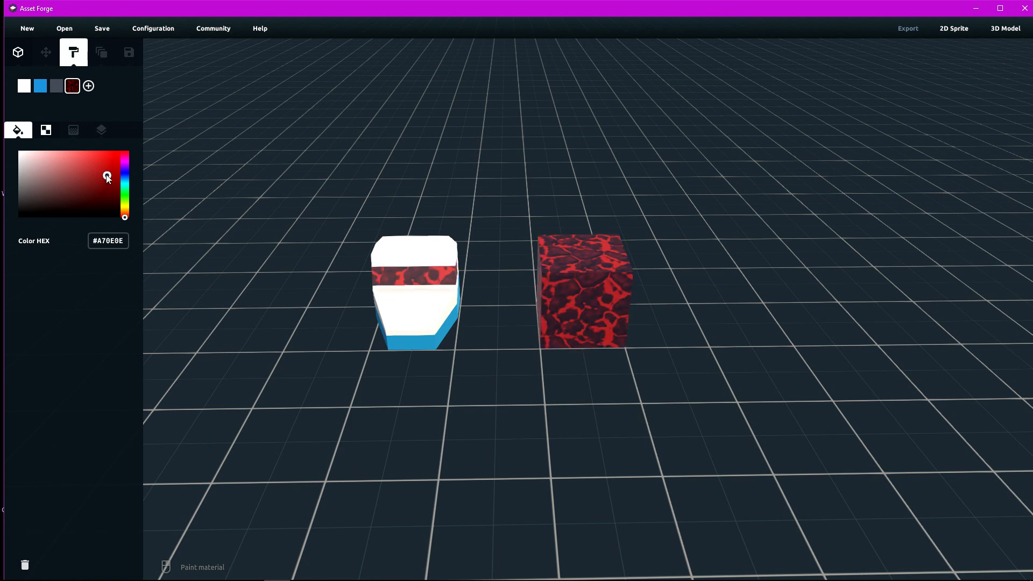
{"action": "left_click", "coordinate": [450, 321]}
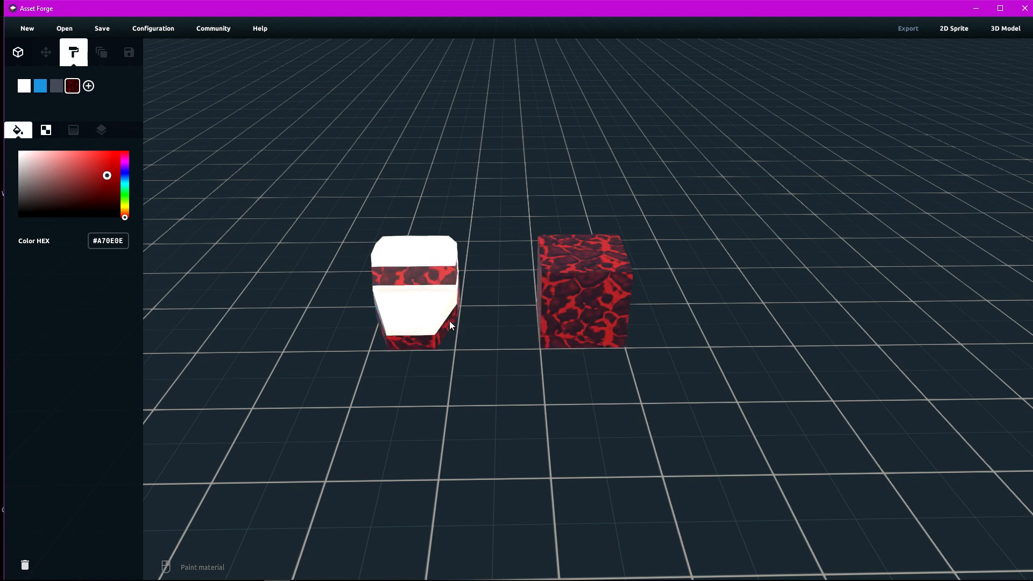
Remove the lava texture from the dark red material so only its plain color remains
{"action": "left_click", "coordinate": [46, 130]}
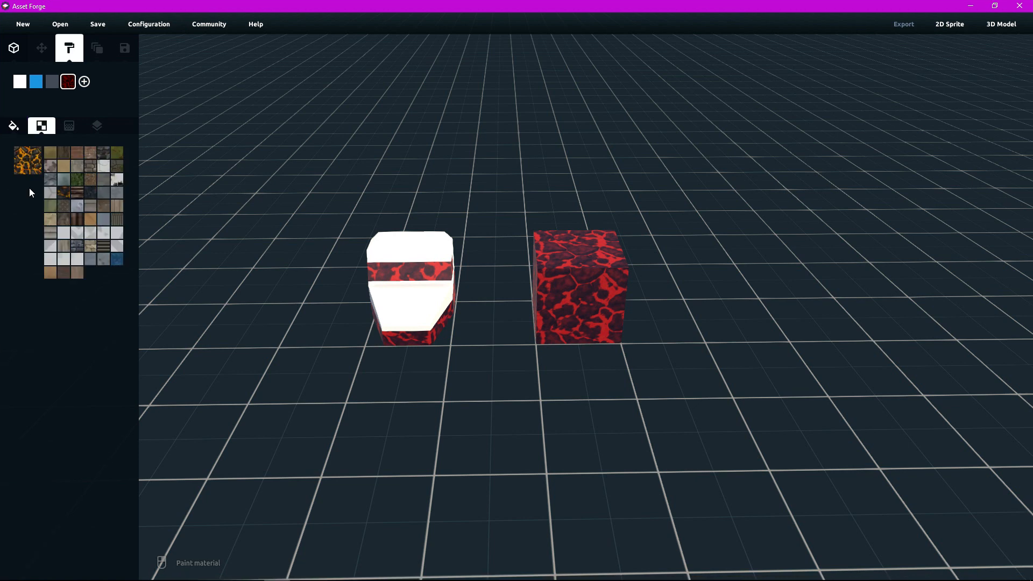
{"action": "left_click", "coordinate": [28, 161]}
{"action": "left_click", "coordinate": [14, 127]}
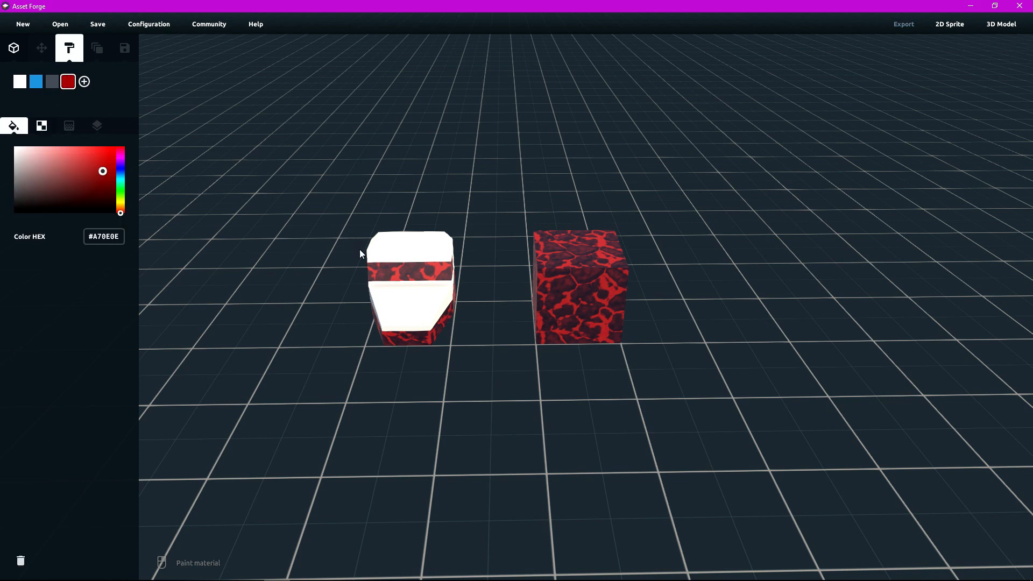
Repaint the cockpit block's window stripe, the cube and the lower hull with the plain red material
{"action": "left_click", "coordinate": [386, 270]}
{"action": "left_click", "coordinate": [555, 275]}
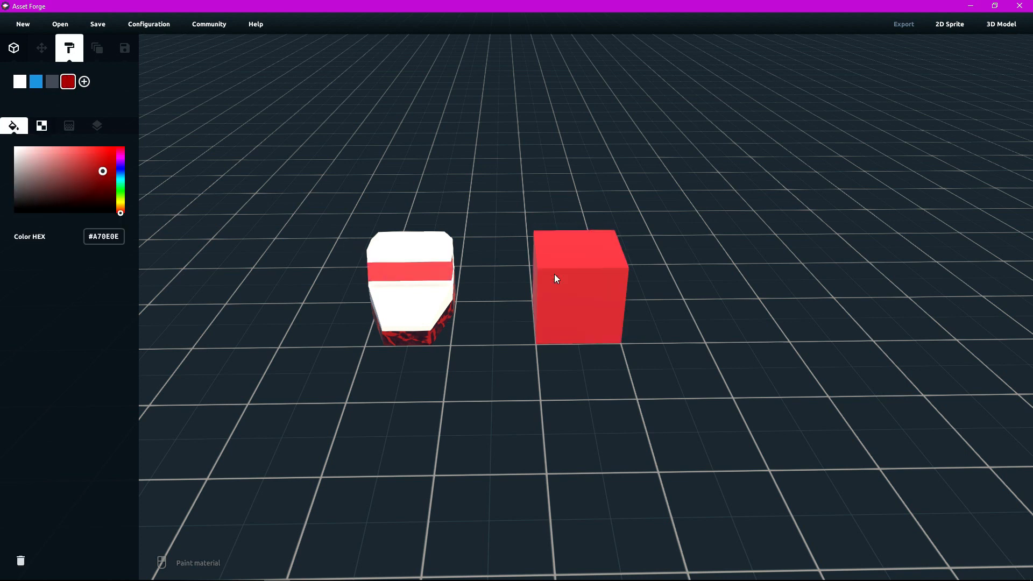
{"action": "left_click", "coordinate": [421, 336]}
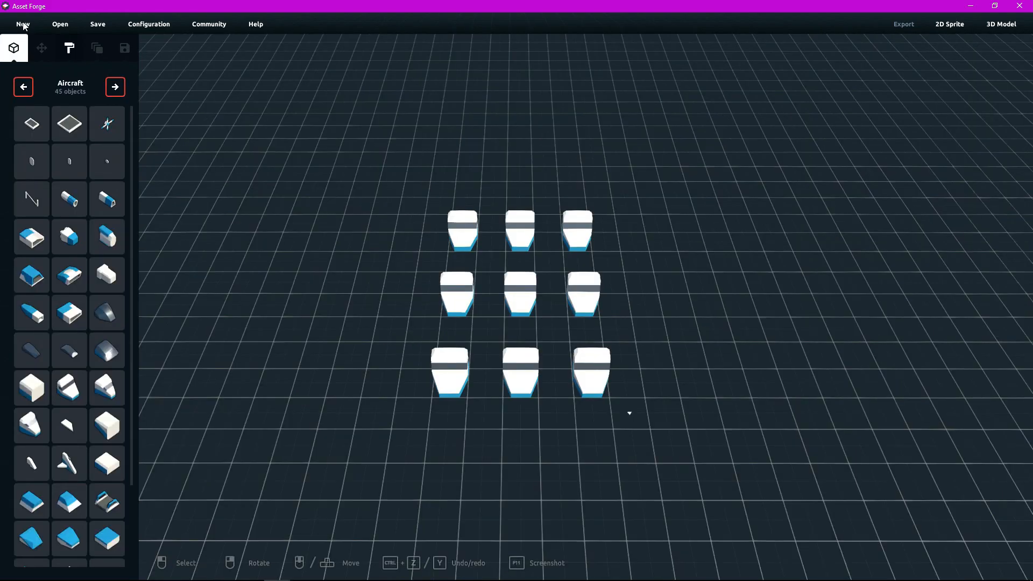
Open the new-model, load-model and save commands in turn and cancel each one
{"action": "left_click", "coordinate": [23, 24]}
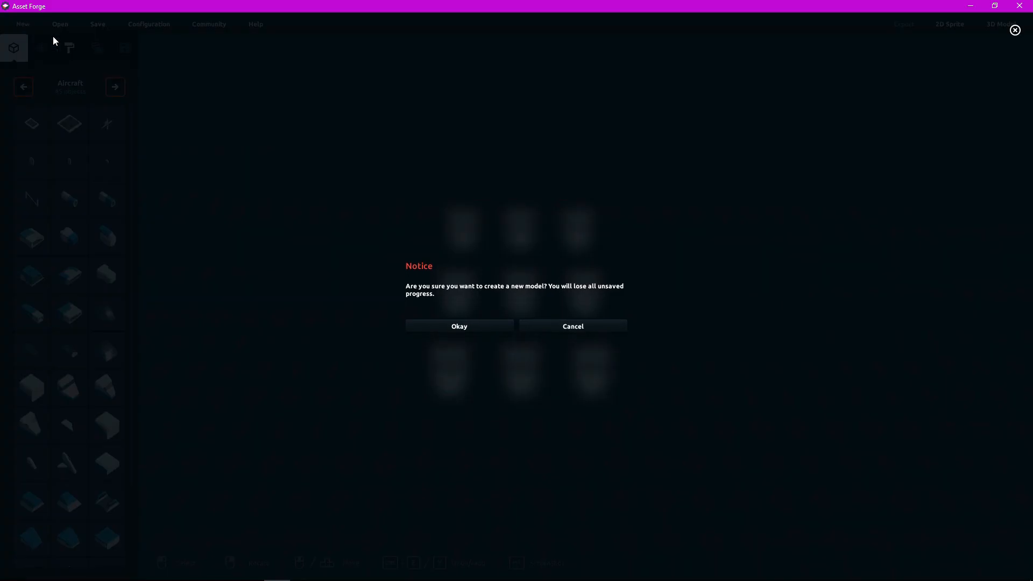
{"action": "left_click", "coordinate": [530, 321]}
{"action": "left_click", "coordinate": [65, 27]}
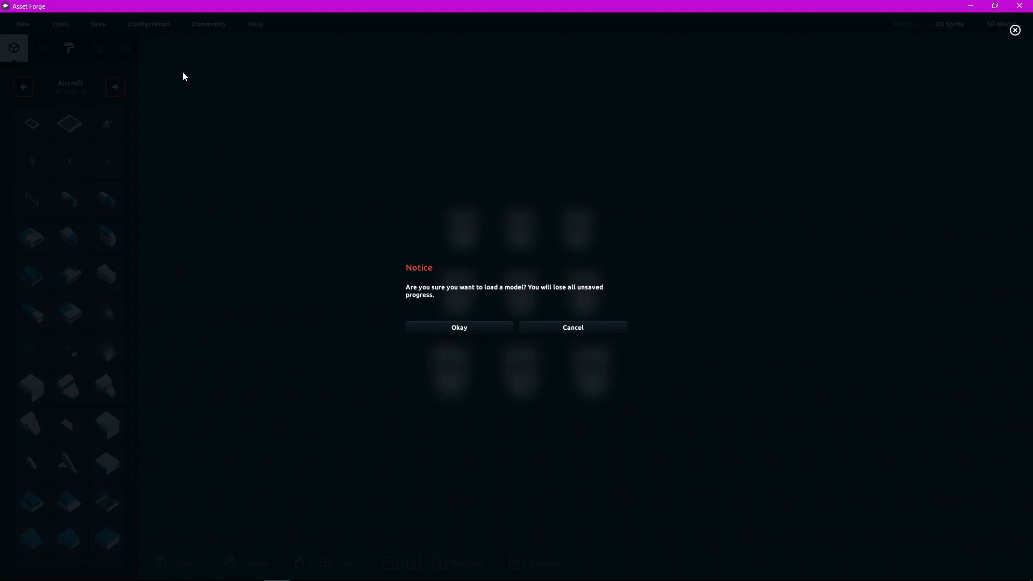
{"action": "left_click", "coordinate": [527, 325]}
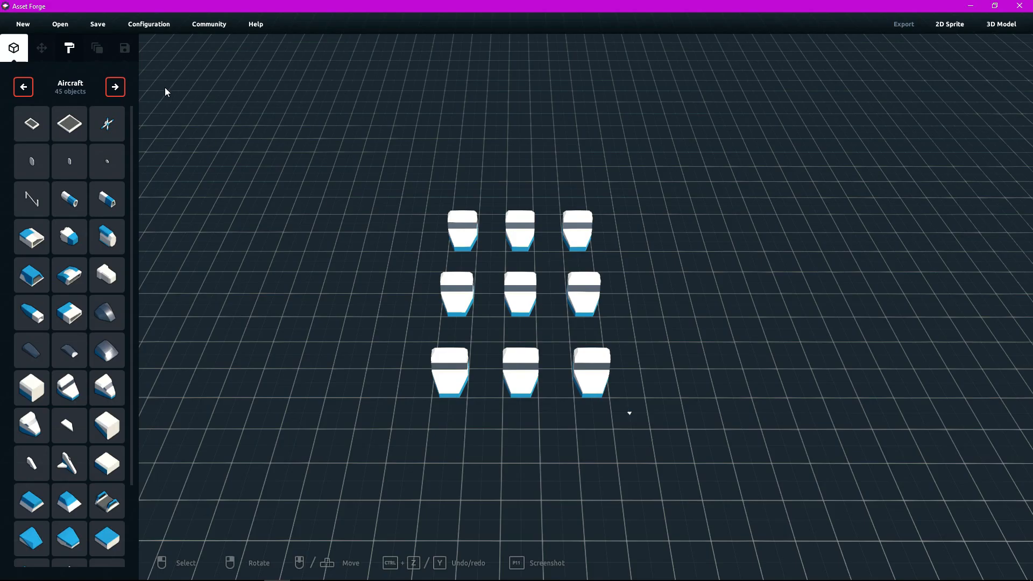
{"action": "left_click", "coordinate": [95, 24]}
{"action": "left_click", "coordinate": [689, 401]}
Switch the workspace setting from Default to the light background theme and view the grid
{"action": "left_click", "coordinate": [150, 27]}
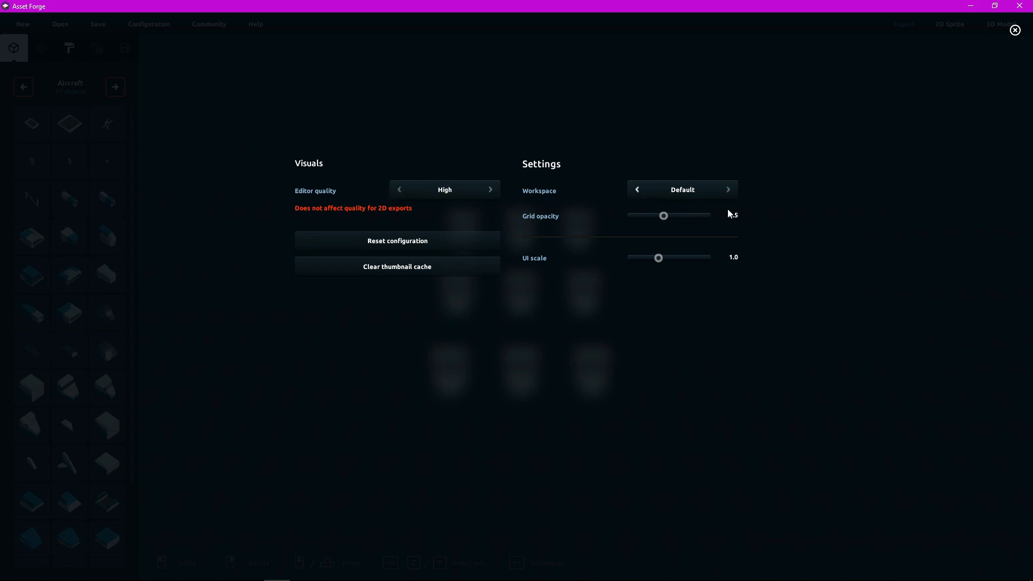
{"action": "left_click", "coordinate": [728, 190]}
{"action": "left_click", "coordinate": [1015, 30]}
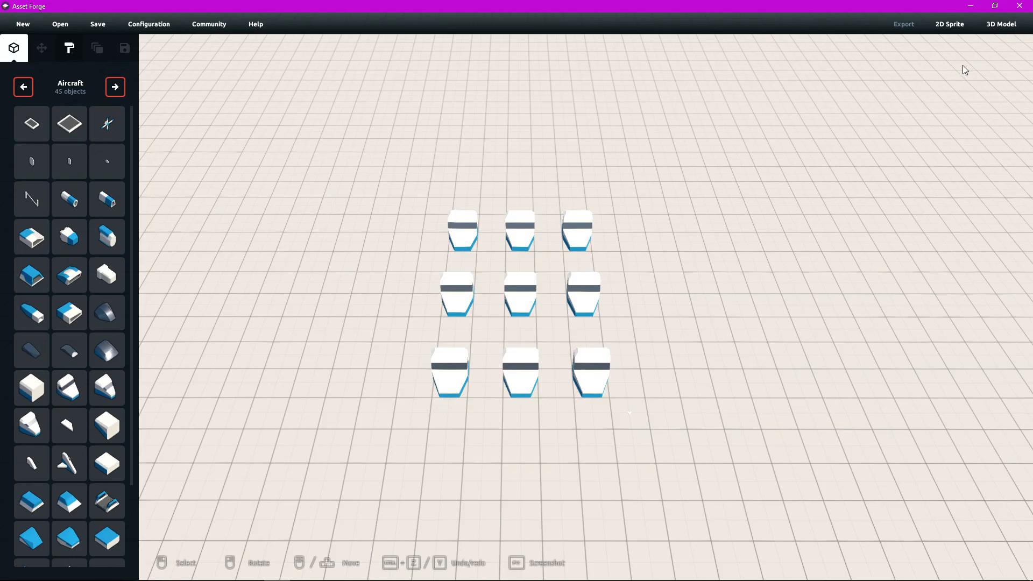
{"action": "right_click_drag", "start_coordinate": [759, 143], "coordinate": [754, 88]}
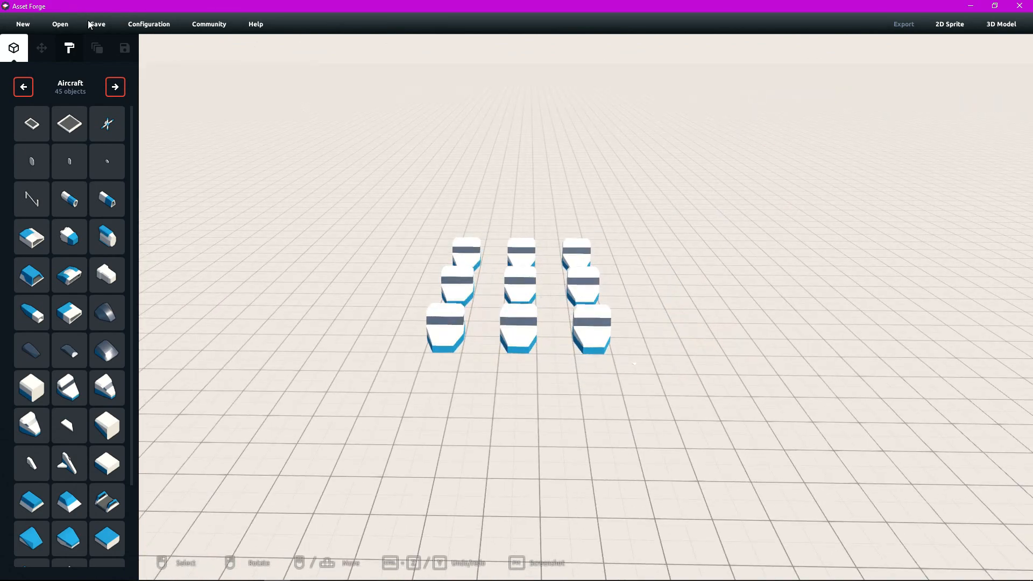
Set the workspace back to Default in the configuration settings
{"action": "left_click", "coordinate": [149, 24]}
{"action": "left_click", "coordinate": [639, 190]}
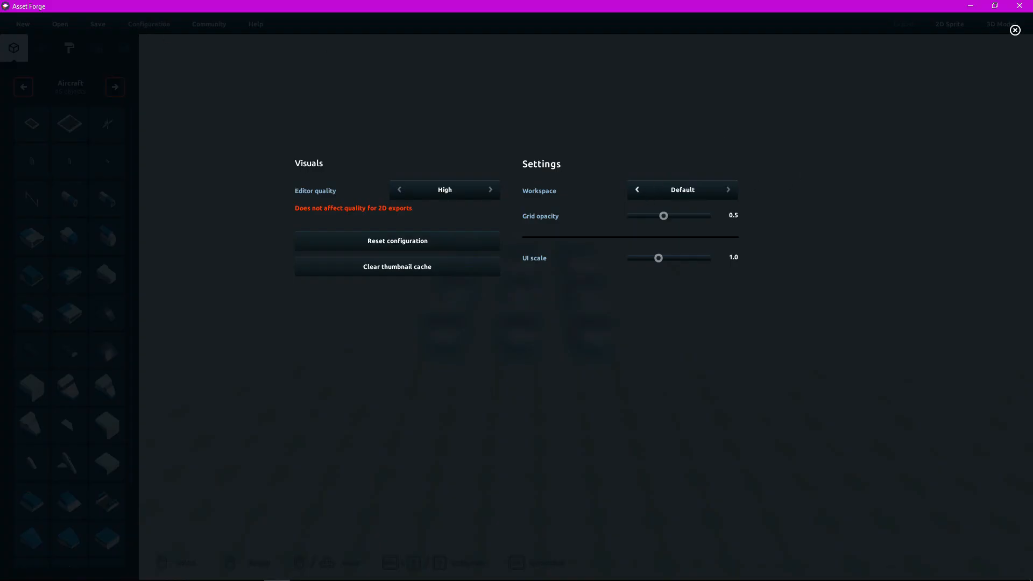
{"action": "left_click", "coordinate": [1015, 30]}
{"action": "left_click", "coordinate": [149, 24]}
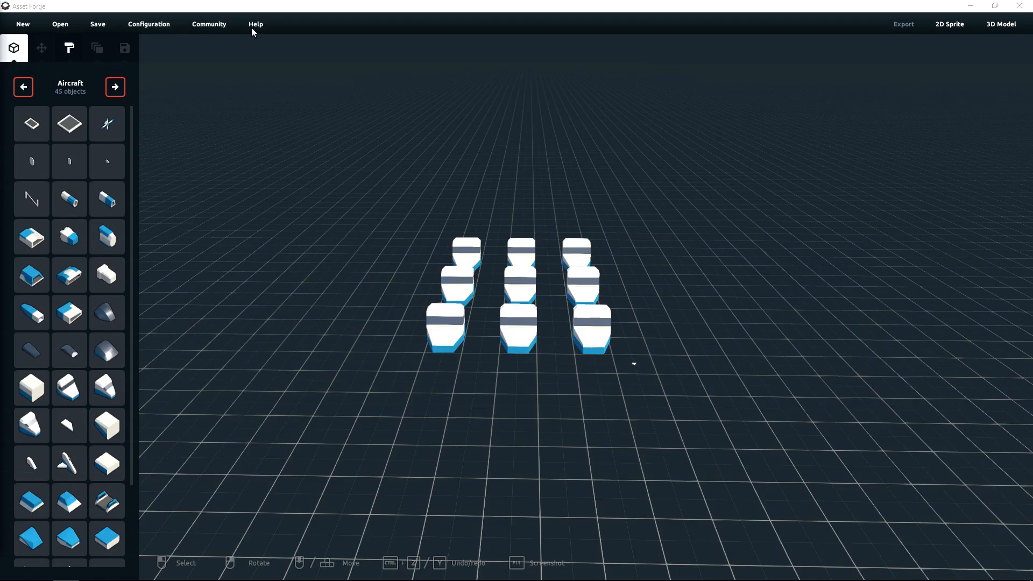
Open the 2D sprite export settings and preview every camera preset, cycling back round to Isometric (45°)
{"action": "left_click", "coordinate": [948, 24]}
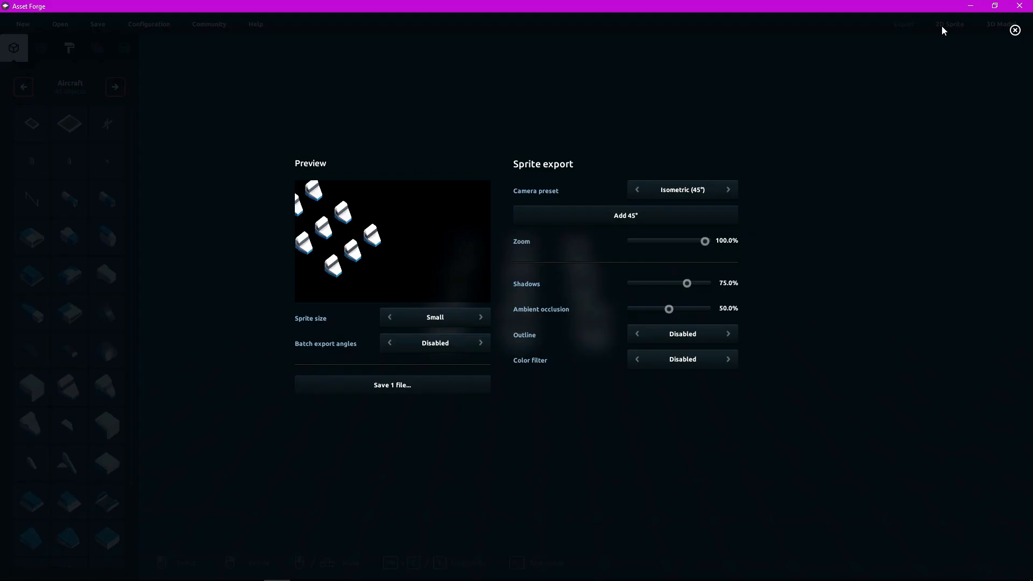
{"action": "left_click", "coordinate": [728, 190]}
{"action": "left_click", "coordinate": [729, 190]}
{"action": "left_click", "coordinate": [728, 190]}
{"action": "left_click", "coordinate": [729, 191]}
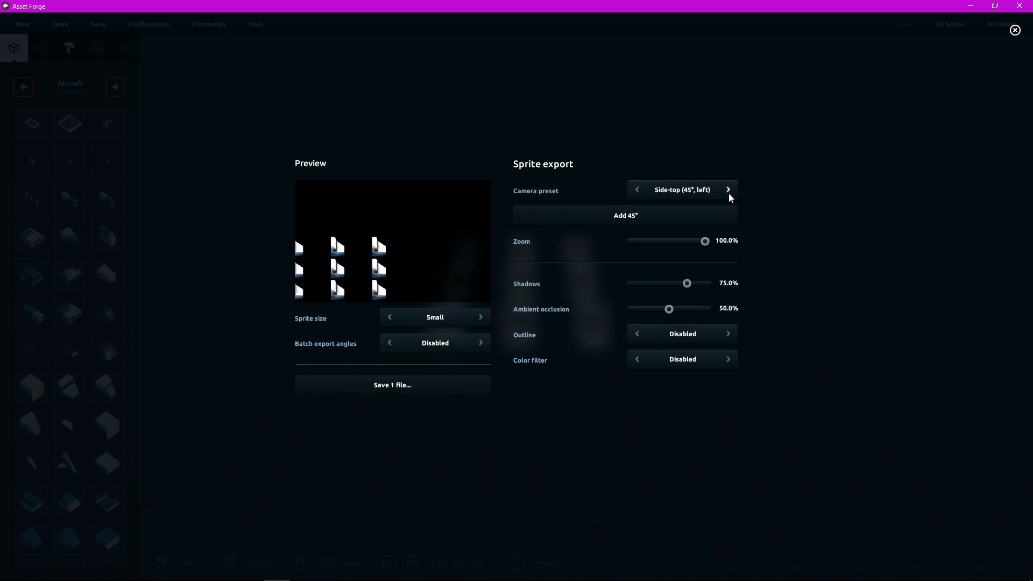
{"action": "left_click", "coordinate": [729, 192]}
{"action": "left_click", "coordinate": [729, 192]}
{"action": "left_click", "coordinate": [729, 192]}
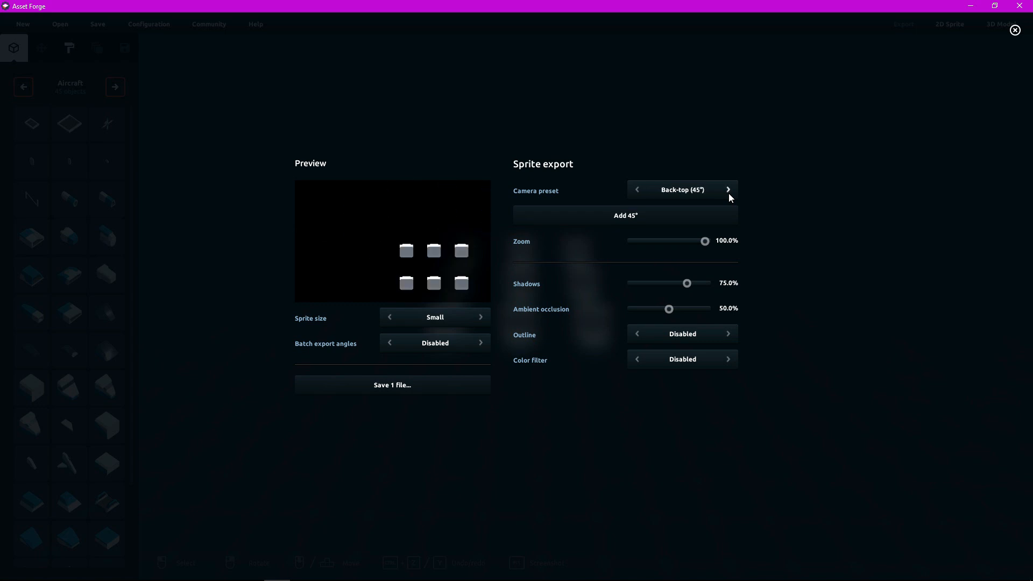
{"action": "left_click", "coordinate": [729, 191]}
{"action": "left_click", "coordinate": [729, 191]}
{"action": "left_click", "coordinate": [729, 192]}
{"action": "left_click", "coordinate": [728, 191]}
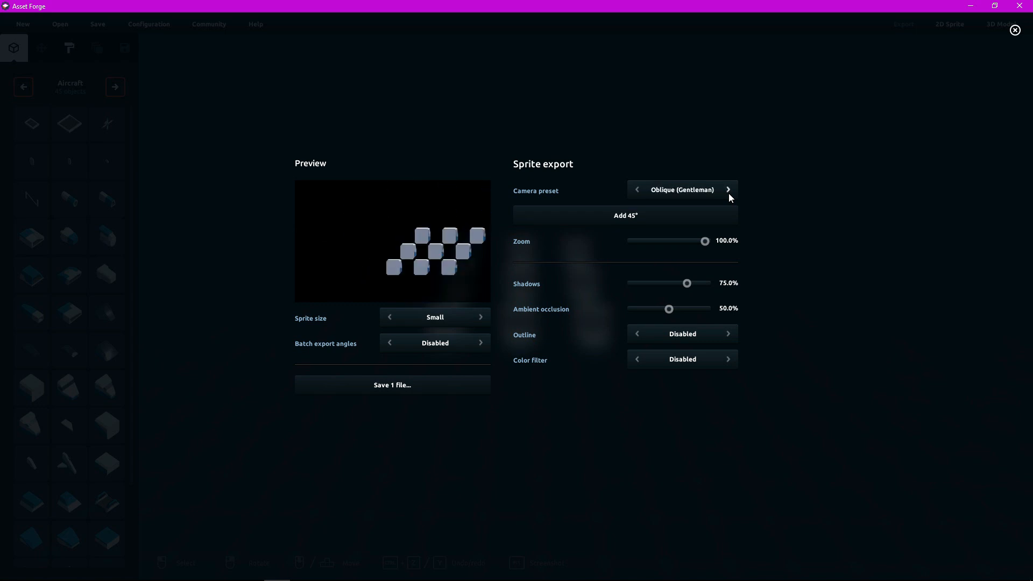
{"action": "left_click", "coordinate": [729, 192]}
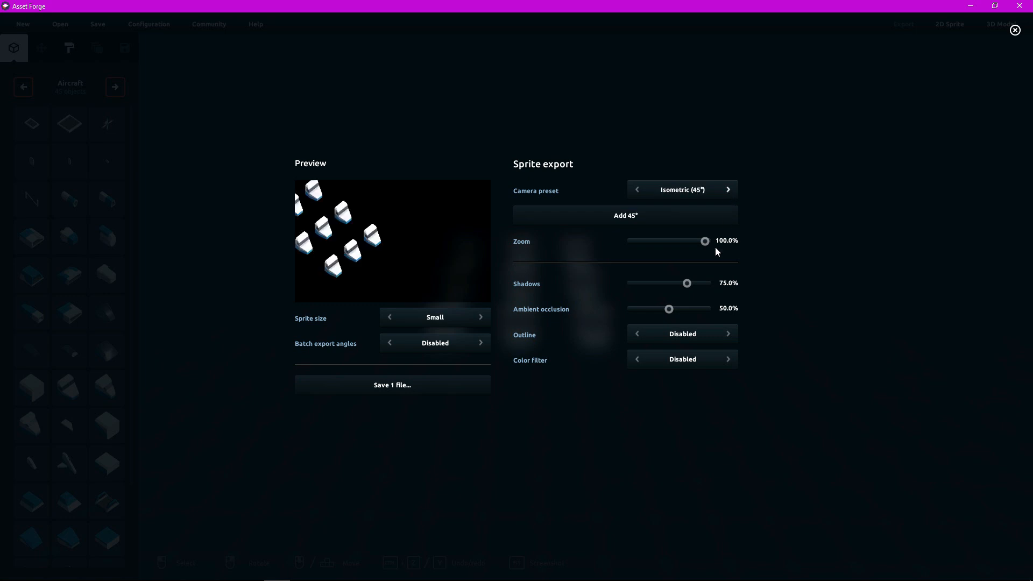
Try the sprite export's zoom control and go through the color filter options, including HDR, back to Disabled
{"action": "mouse_move", "coordinate": [705, 241]}
{"action": "left_mouse_down"}
{"action": "mouse_move", "coordinate": [603, 245]}
{"action": "mouse_move", "coordinate": [720, 247]}
{"action": "left_mouse_up"}
{"action": "left_click", "coordinate": [728, 360]}
{"action": "left_click", "coordinate": [728, 360]}
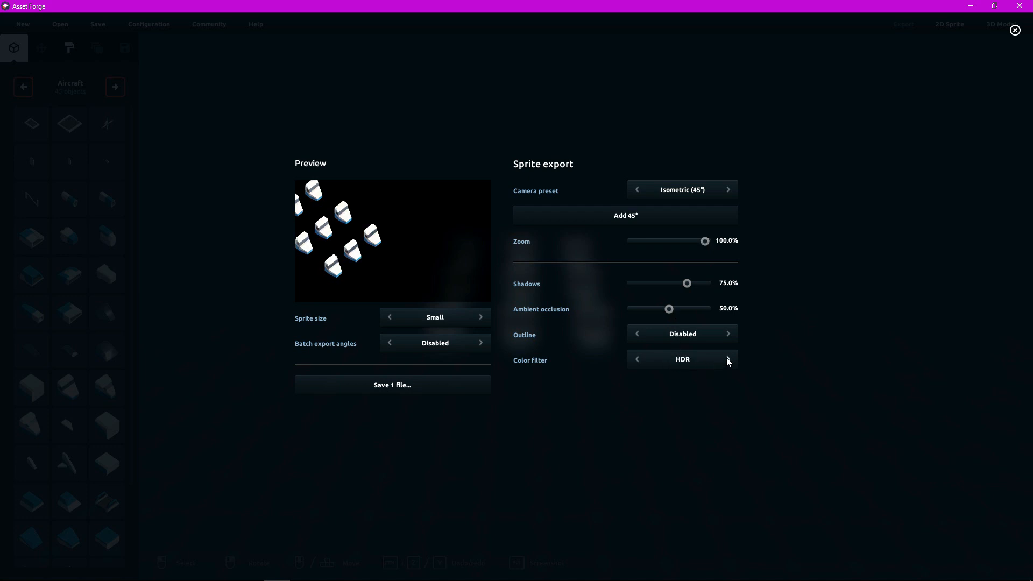
{"action": "left_click", "coordinate": [728, 360]}
{"action": "left_click", "coordinate": [728, 360]}
{"action": "left_click", "coordinate": [728, 360]}
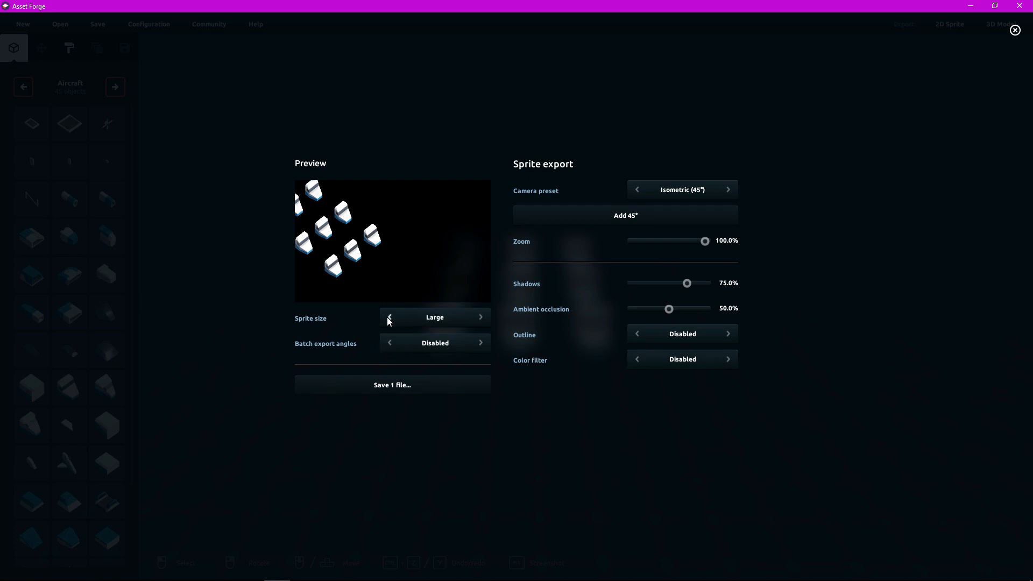
Return the sprite size to Small, check the batch export angle options, and leave the sprite export without saving
{"action": "left_click", "coordinate": [480, 318]}
{"action": "left_click", "coordinate": [390, 343]}
{"action": "left_click", "coordinate": [481, 343]}
{"action": "left_click", "coordinate": [1015, 31]}
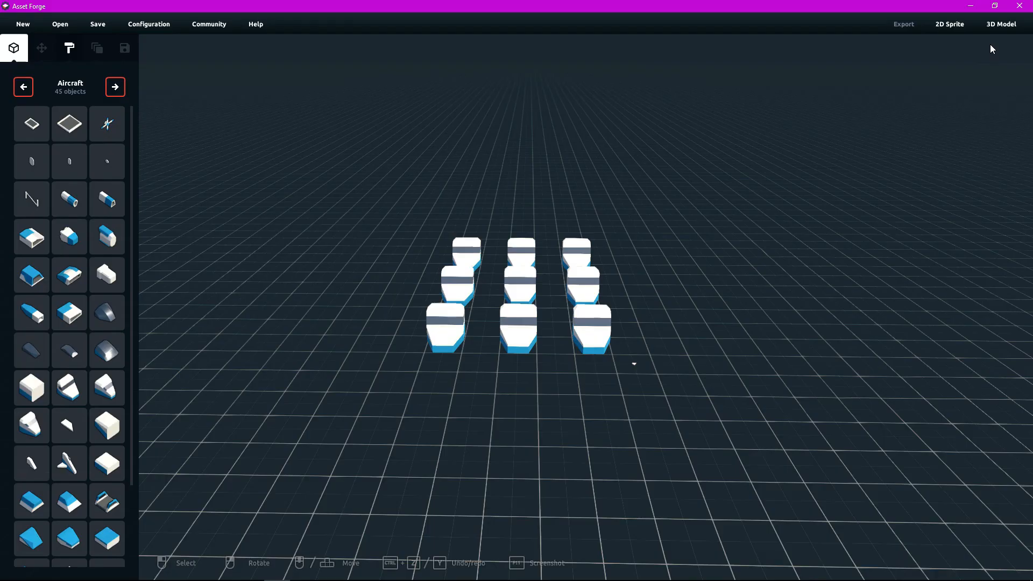
Open the 3D model export settings and examine the file format, block merging and texture export options
{"action": "left_click", "coordinate": [994, 25]}
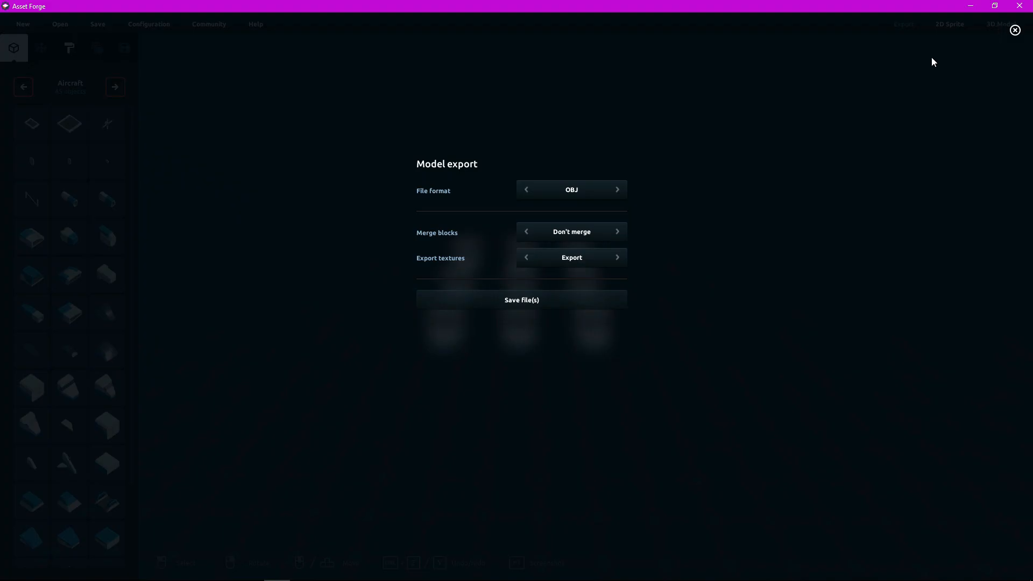
{"action": "left_click", "coordinate": [618, 190]}
{"action": "left_click", "coordinate": [526, 194]}
{"action": "left_click", "coordinate": [525, 232]}
{"action": "left_click", "coordinate": [526, 232]}
{"action": "left_click", "coordinate": [526, 259]}
{"action": "left_click", "coordinate": [526, 259]}
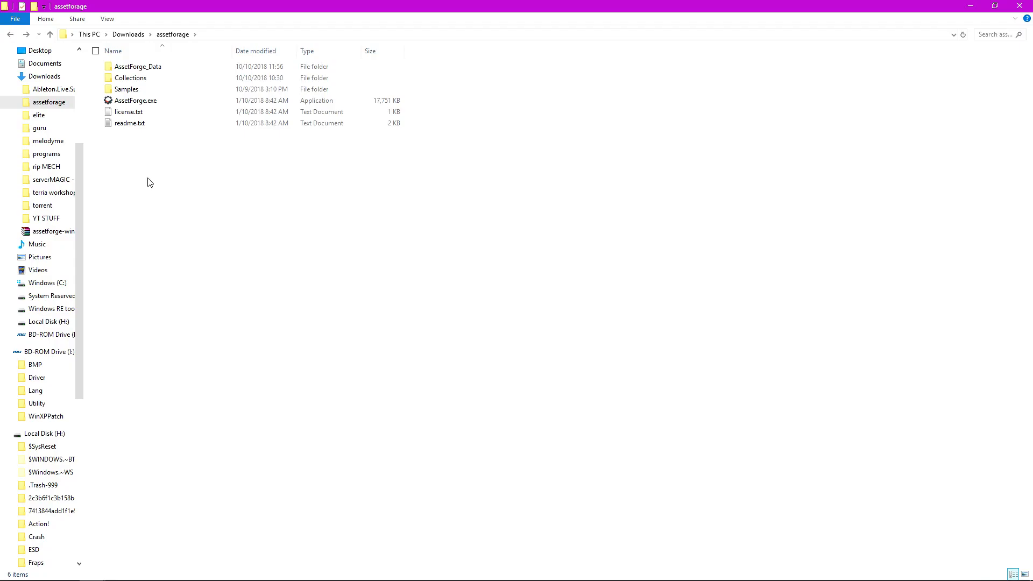
Create a folder called "name" inside the assetforage Collections folder in File Explorer and open it
{"action": "double_click", "coordinate": [139, 79]}
{"action": "right_click", "coordinate": [148, 90]}
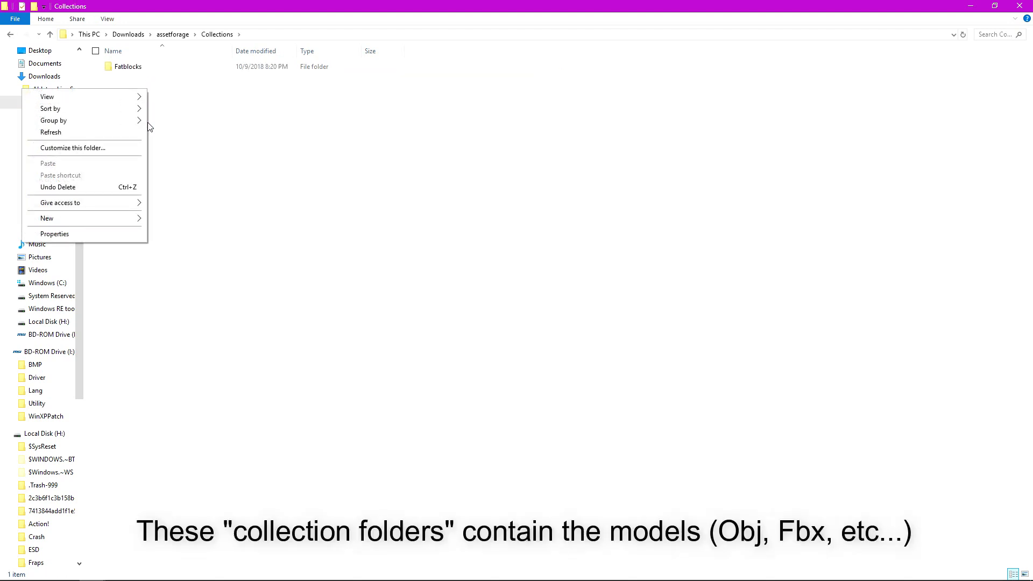
{"action": "left_click", "coordinate": [162, 224]}
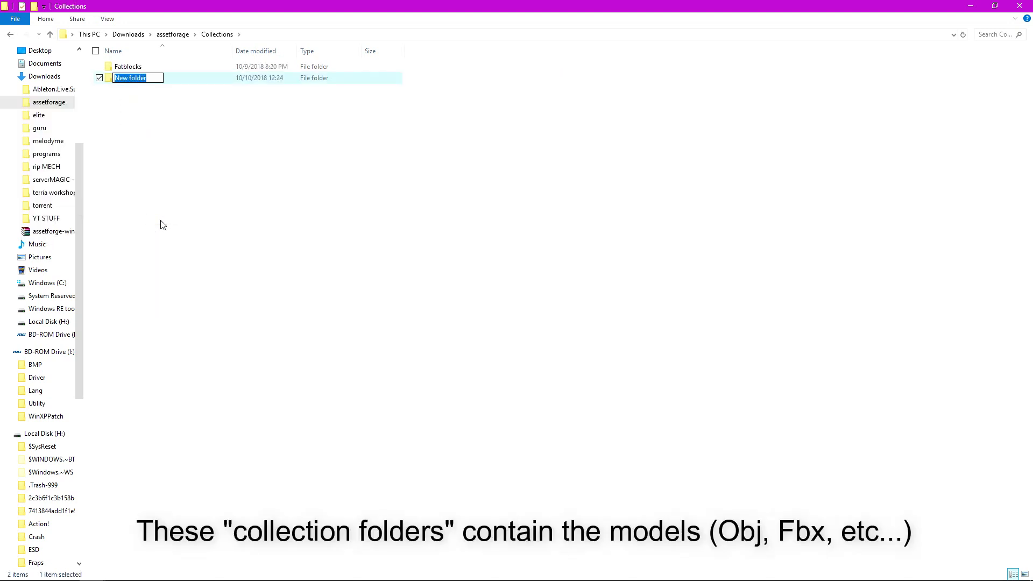
{"action": "type", "text": "name"}
{"action": "key", "text": "Return"}
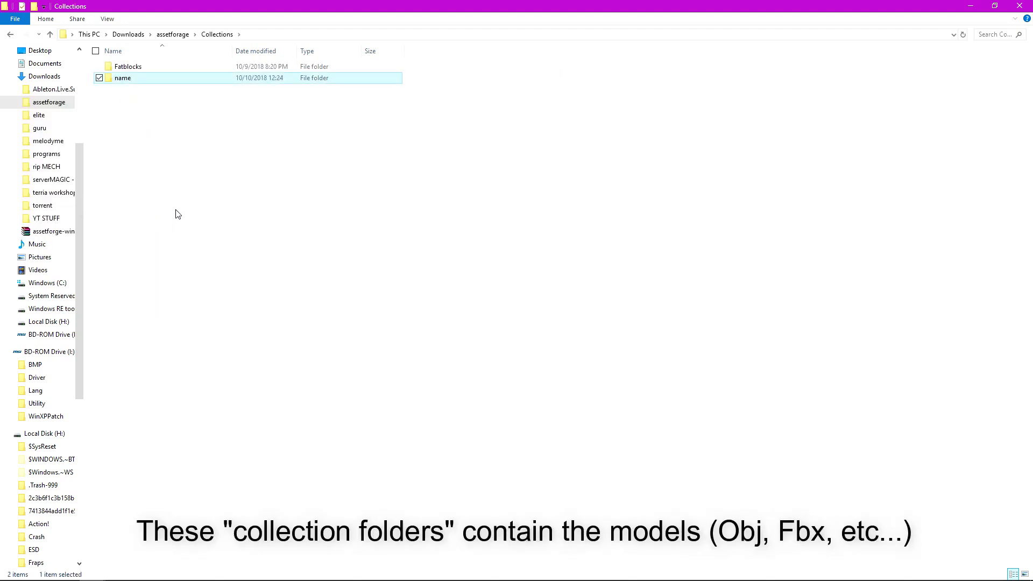
{"action": "double_click", "coordinate": [187, 80]}
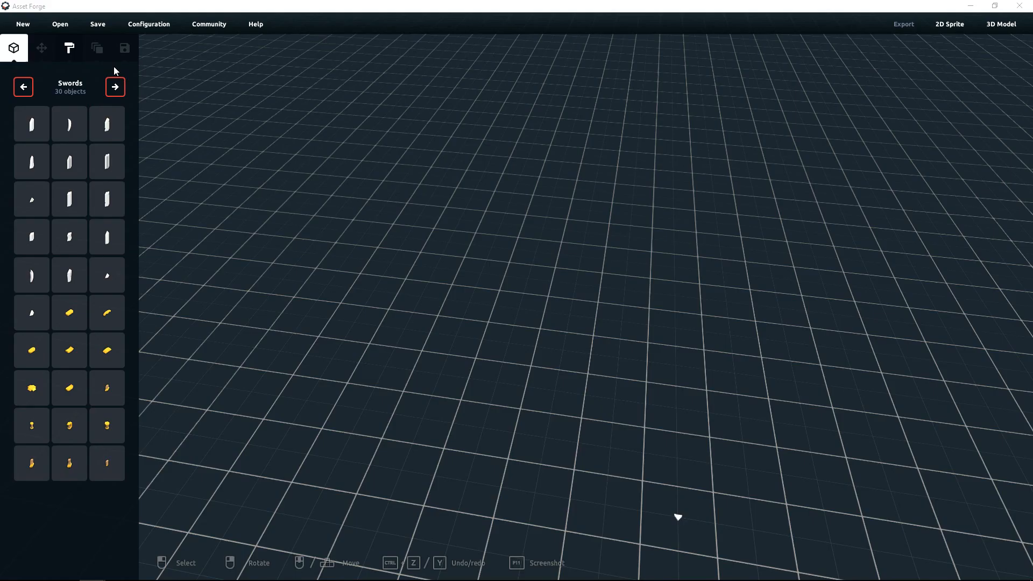
In Asset Forge, switch the block library to the Fatblocks (Custom) collection and place its block on the grid
{"action": "left_click", "coordinate": [116, 89]}
{"action": "left_click", "coordinate": [116, 88]}
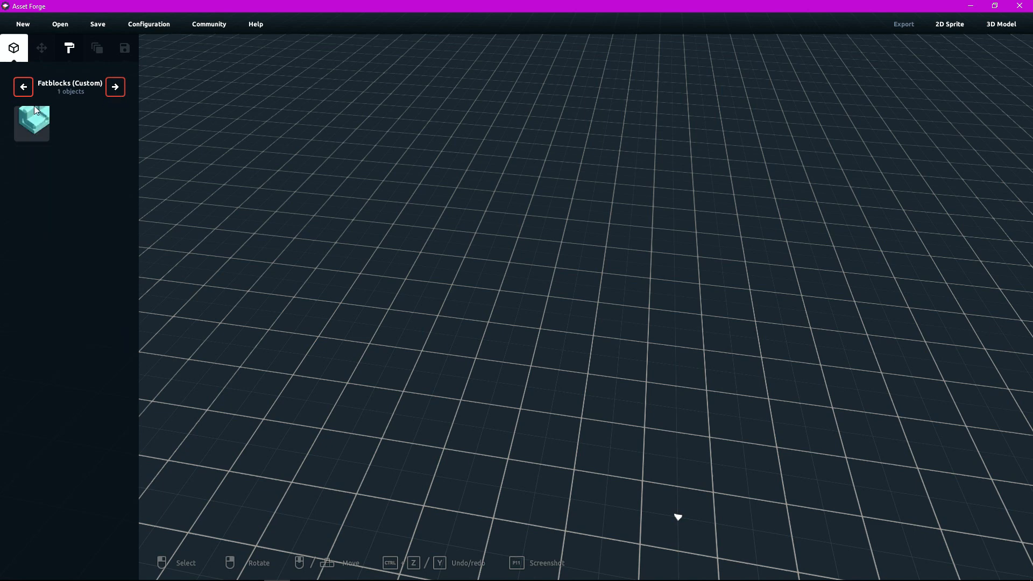
{"action": "left_click_drag", "start_coordinate": [45, 134], "coordinate": [593, 301]}
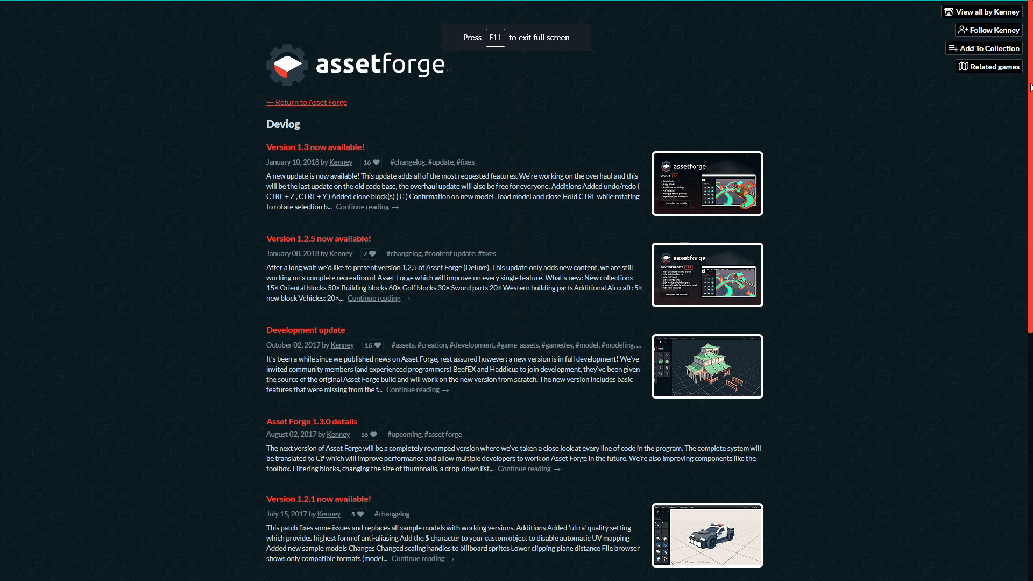
Look through the Asset Forge Devlog page in the web browser
{"action": "left_click_drag", "start_coordinate": [1030, 86], "coordinate": [1031, 331]}
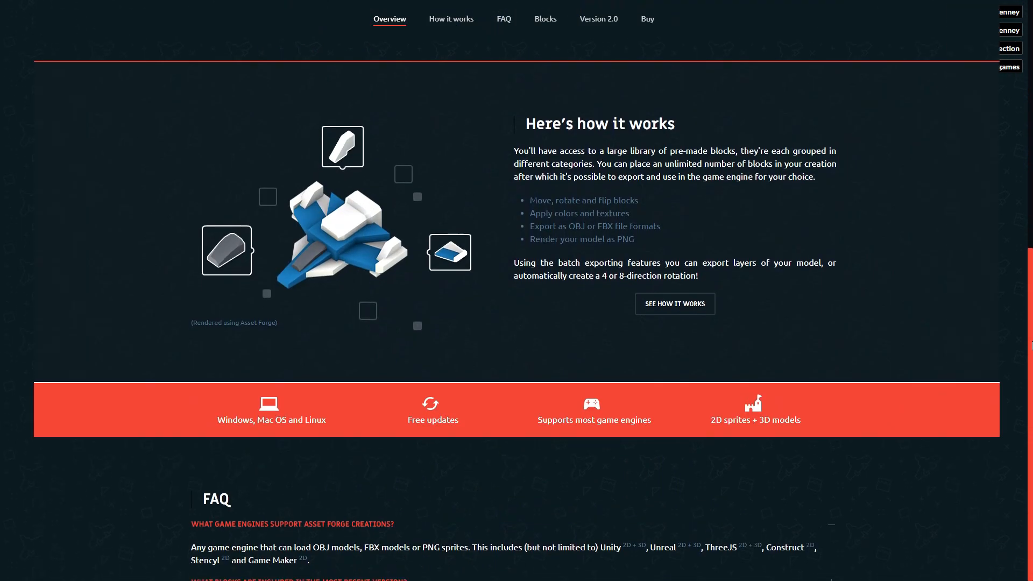